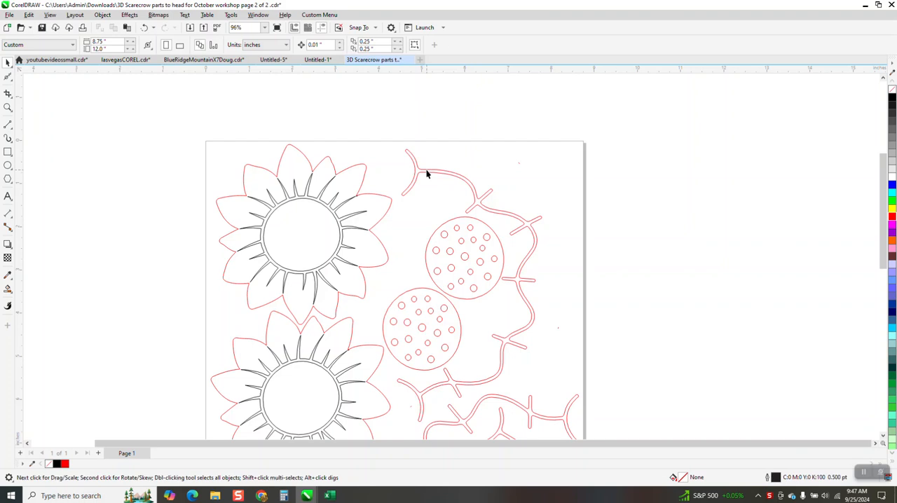
# - Move the uppermost vine outline off the page to its right and zoom in on its upper tip
pyautogui.scroll(-2, 464, 198)
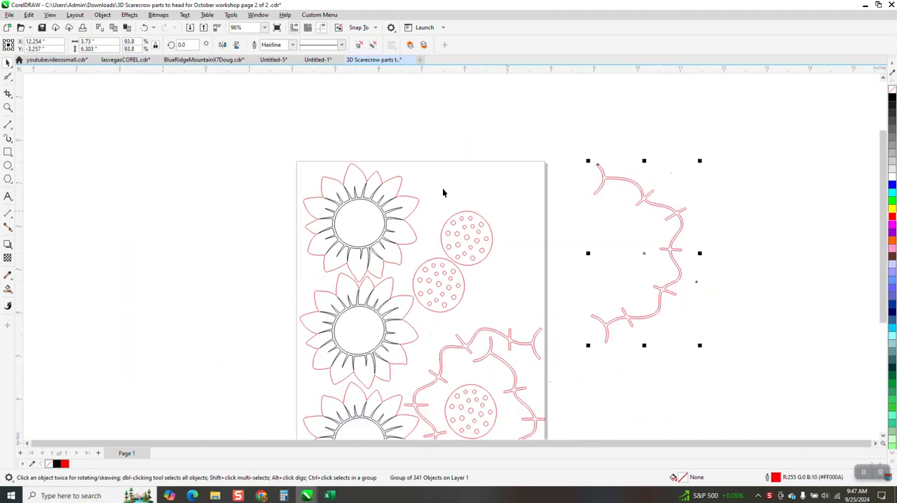
pyautogui.click(9, 105)
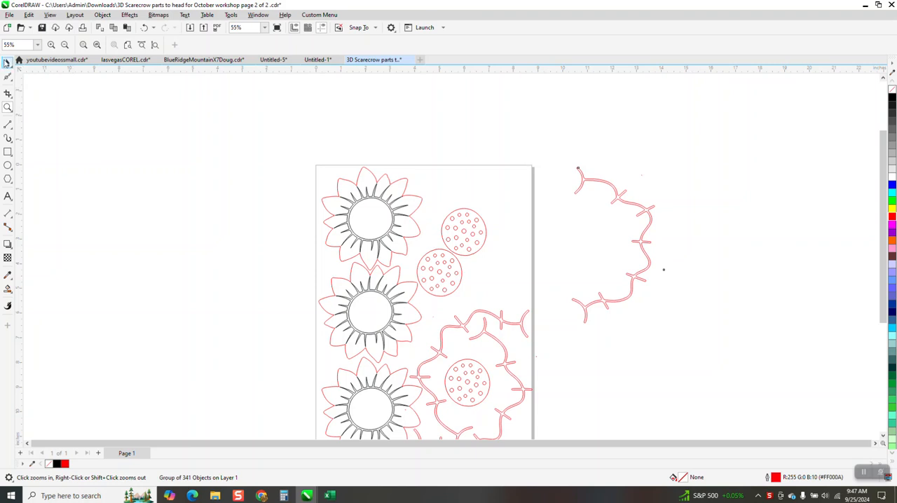
pyautogui.click(7, 62)
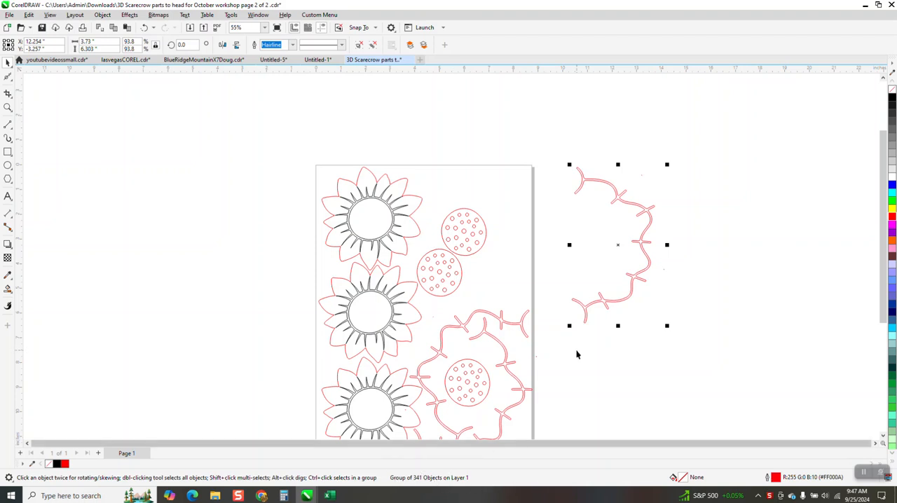
pyautogui.click(8, 107)
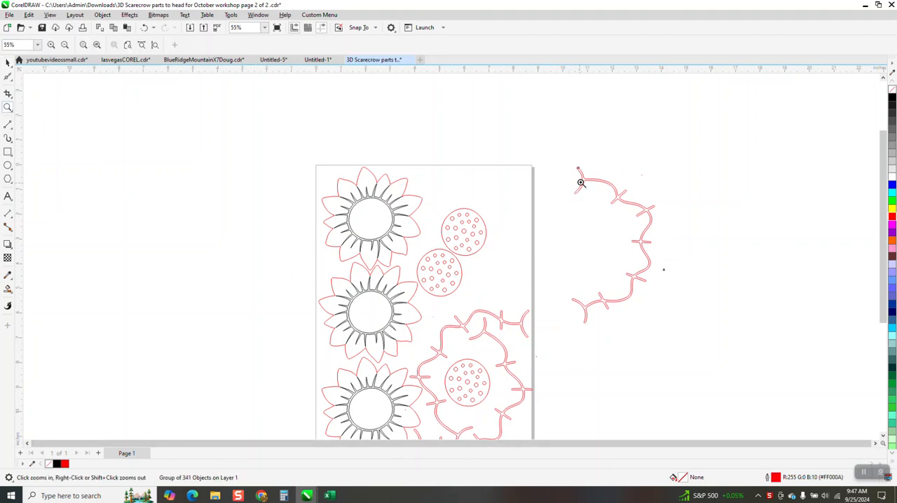
pyautogui.moveTo(577, 172); pyautogui.dragTo(595, 185)
pyautogui.moveTo(313, 154); pyautogui.dragTo(387, 221)
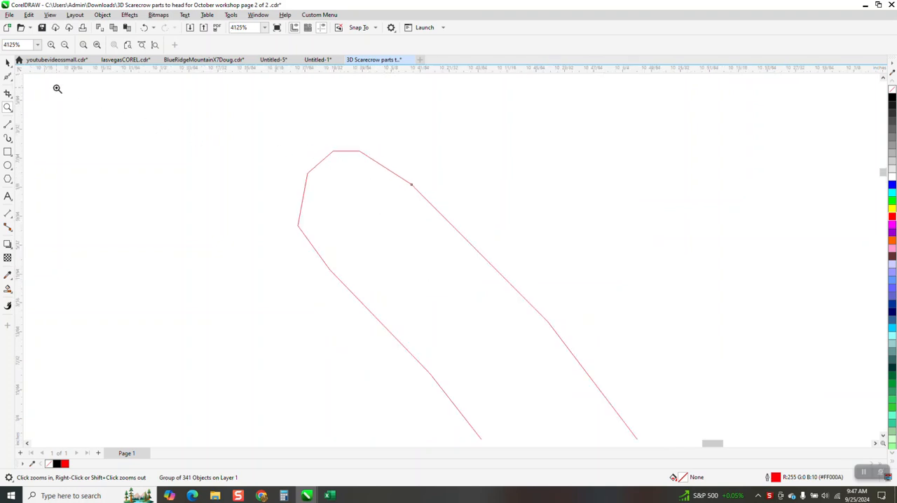
# - Examine the vine's upper tip and outline with the Shape tool to see how it is constructed
pyautogui.click(8, 77)
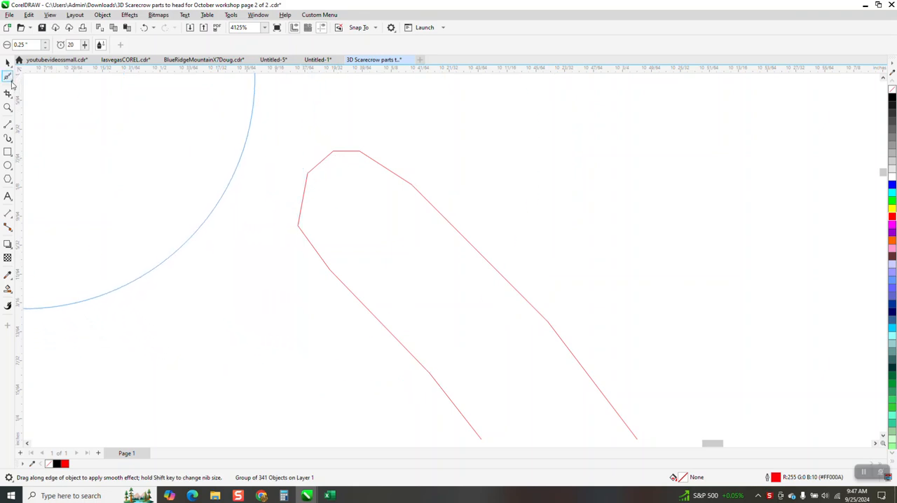
pyautogui.click(12, 83)
pyautogui.click(32, 77)
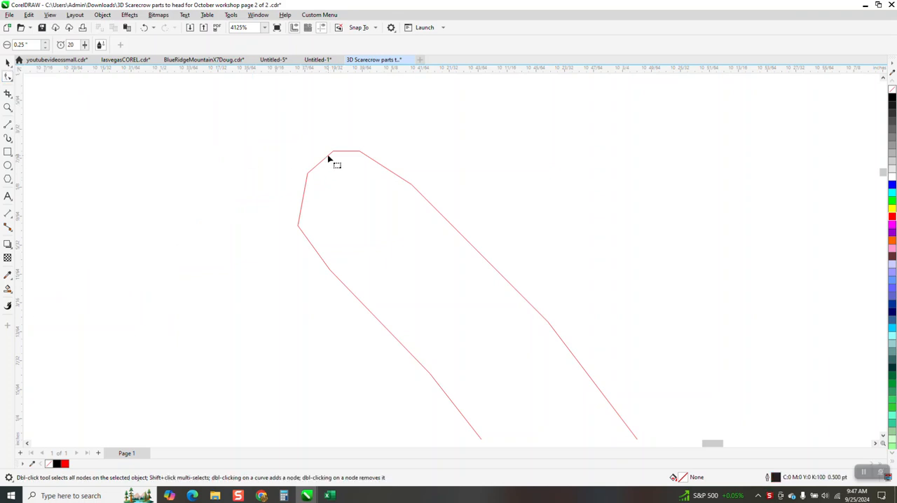
pyautogui.press('space')
pyautogui.scroll(-4, 311, 190)
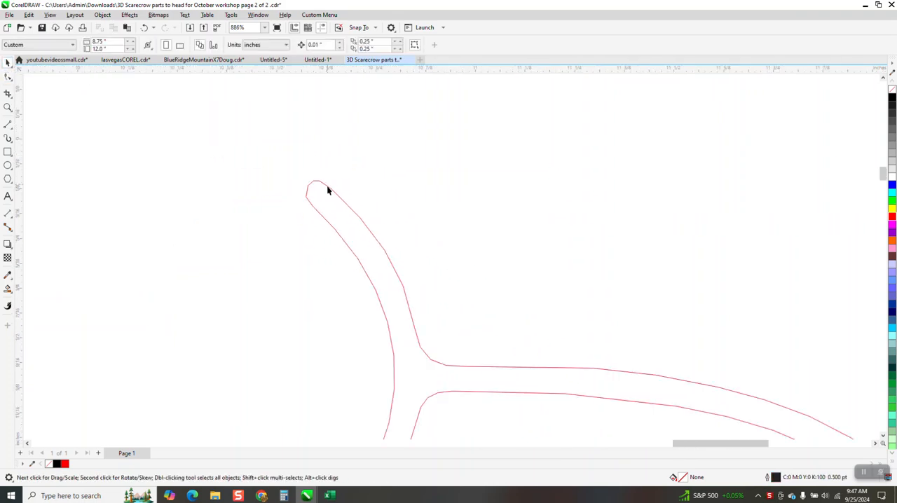
pyautogui.scroll(-2, 328, 190)
pyautogui.scroll(-3, 250, 194)
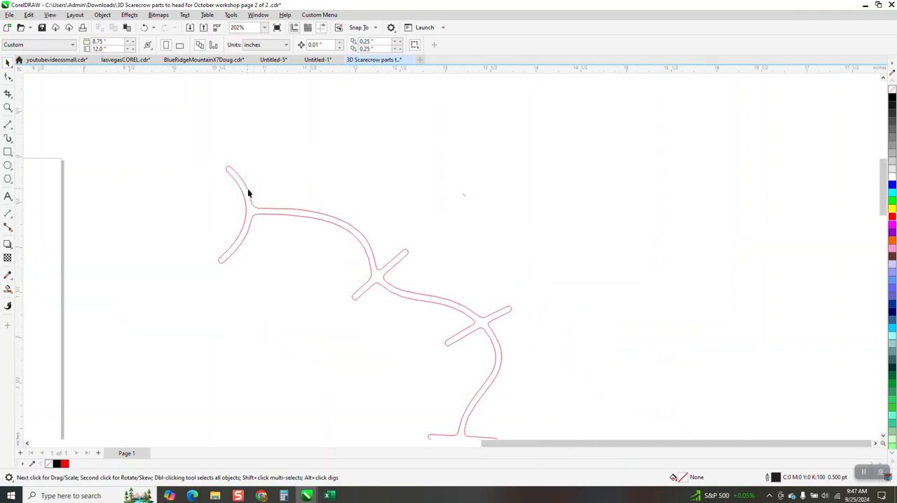
# - Place a copy of the vine outline to the right of the original and ungroup the copy
pyautogui.click(304, 215)
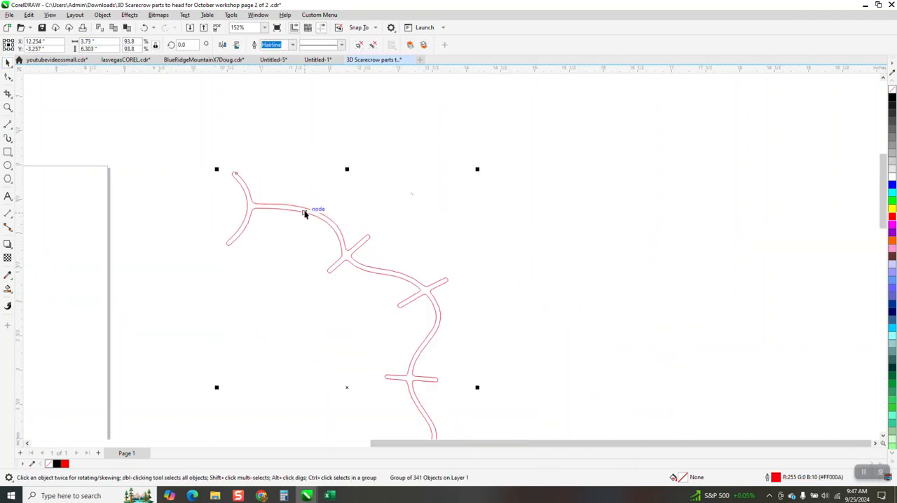
pyautogui.moveTo(409, 278); pyautogui.dragTo(753, 259)
pyautogui.rightClick(753, 259)
pyautogui.scroll(-2, 429, 193)
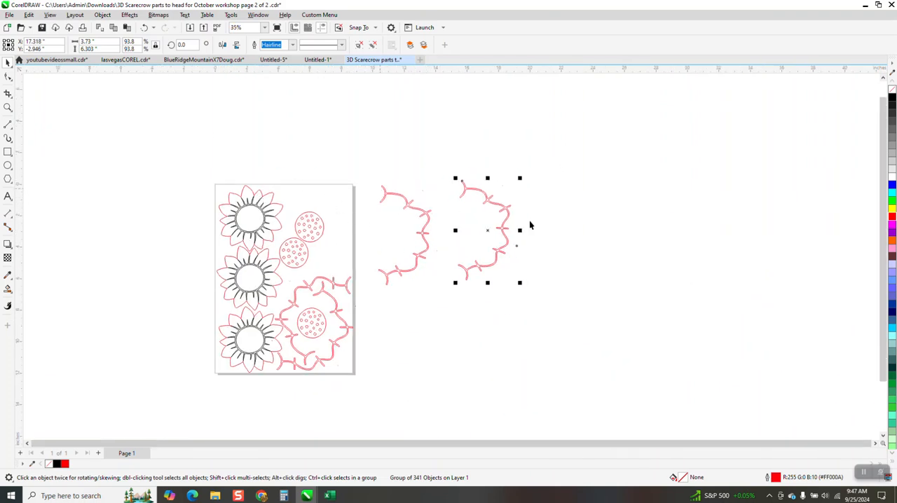
pyautogui.click(103, 15)
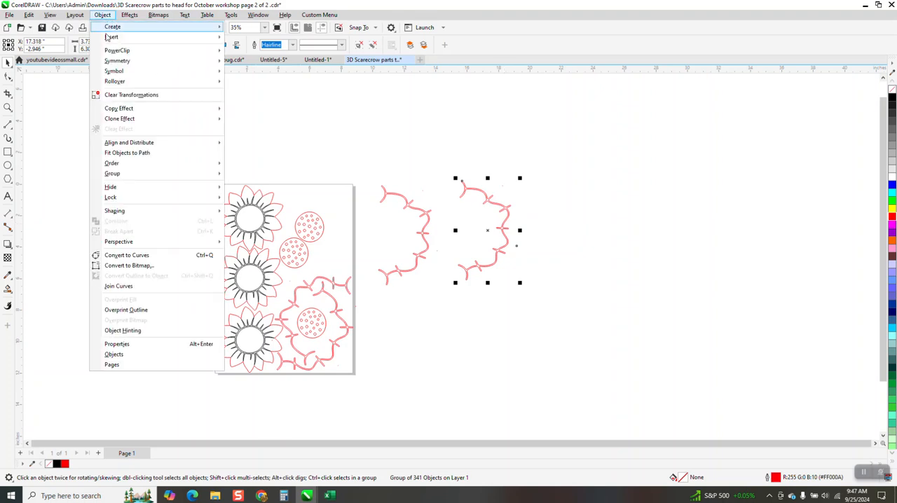
pyautogui.moveTo(162, 175)
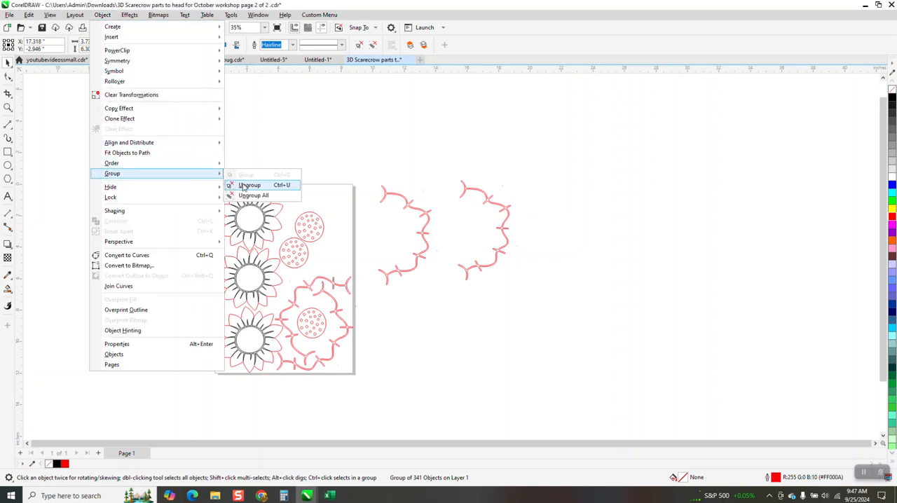
pyautogui.click(232, 186)
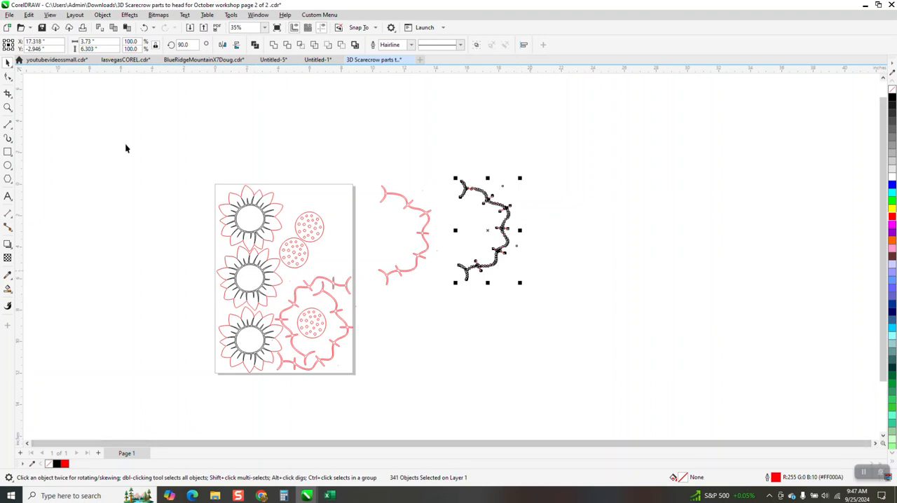
# - Inspect the copied vine's nodes, try pulling one short segment away near the upper tip, and undo the move
pyautogui.click(7, 107)
pyautogui.moveTo(441, 168); pyautogui.dragTo(539, 226)
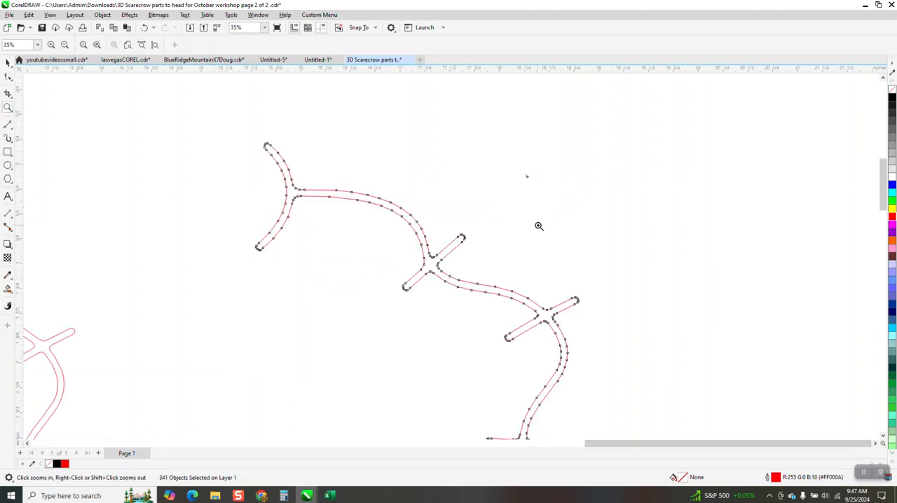
pyautogui.click(8, 77)
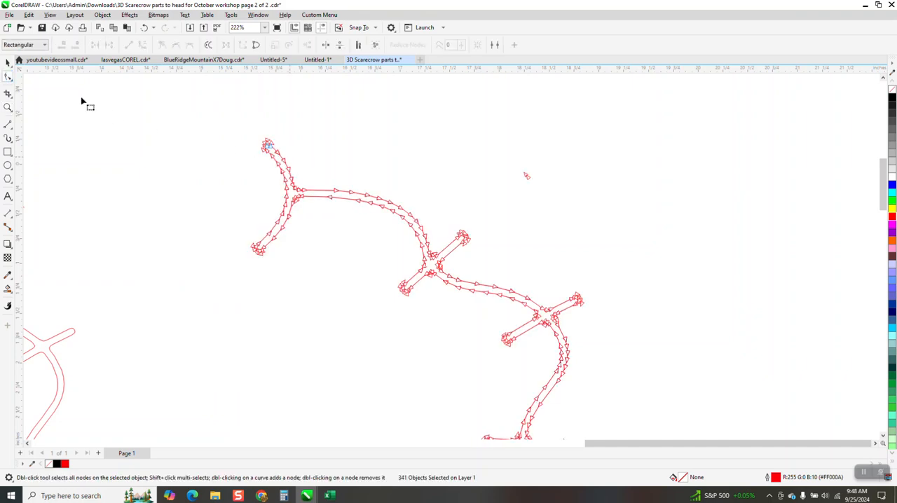
pyautogui.click(9, 63)
pyautogui.moveTo(281, 157); pyautogui.dragTo(311, 146)
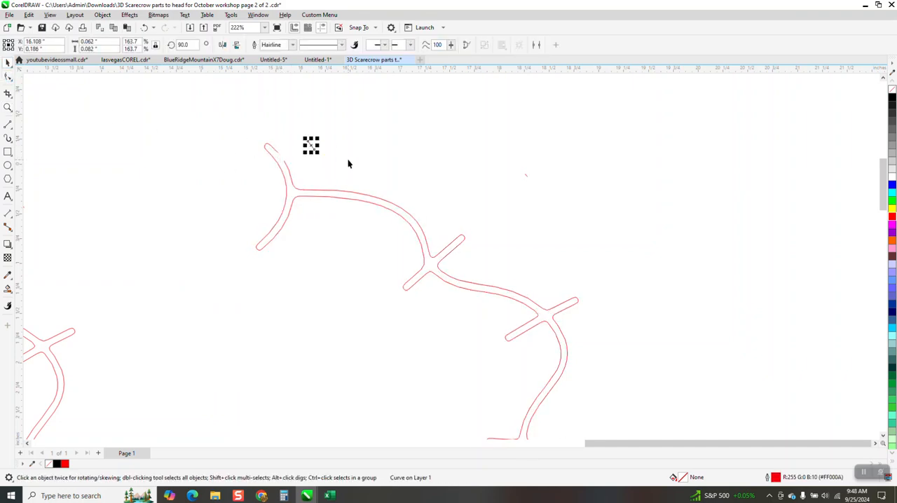
pyautogui.click(435, 183)
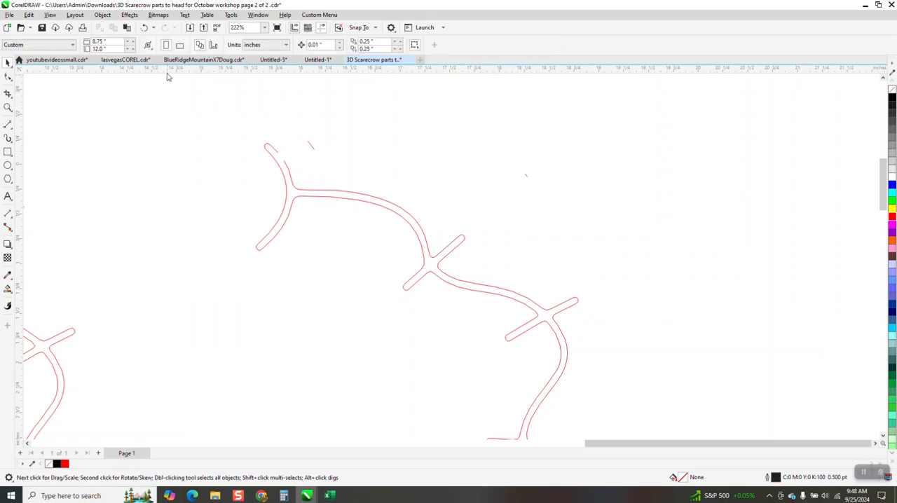
pyautogui.click(144, 27)
# - Smart Fill the copied vine with black and no outline, and move the filled shape to the right of it
pyautogui.scroll(-2, 263, 110)
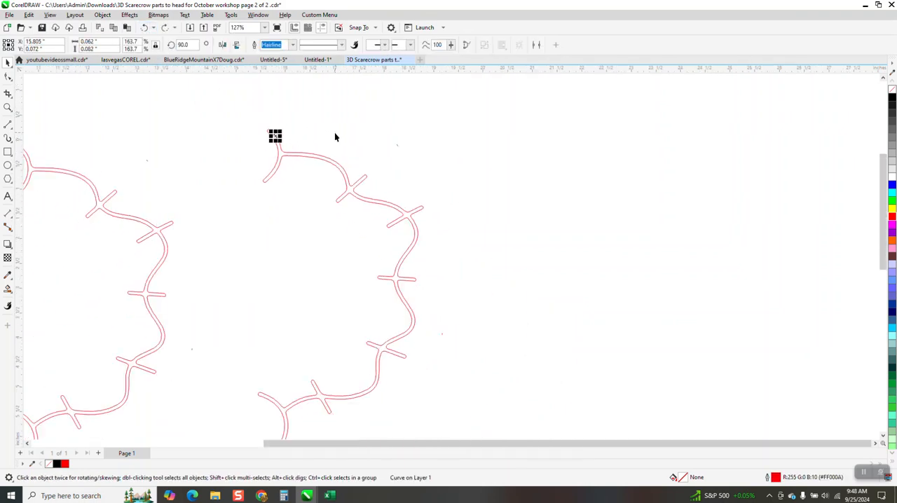
pyautogui.scroll(-1, 334, 137)
pyautogui.click(8, 288)
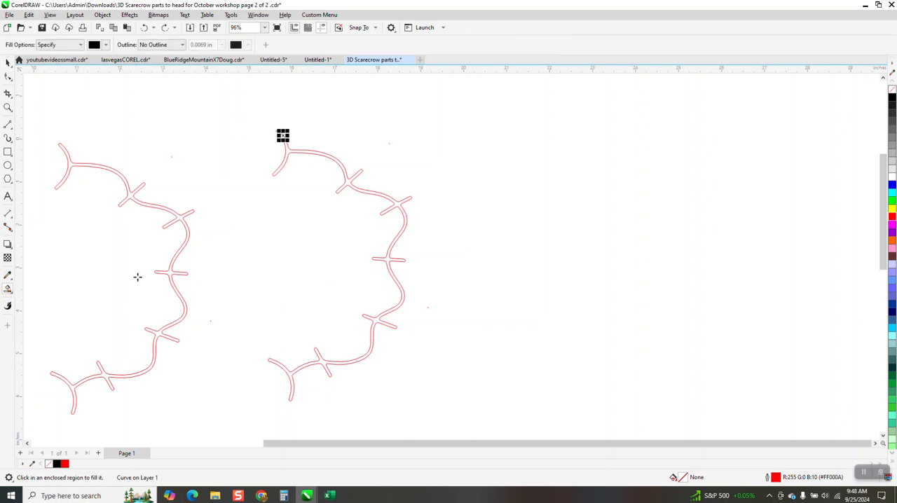
pyautogui.click(348, 182)
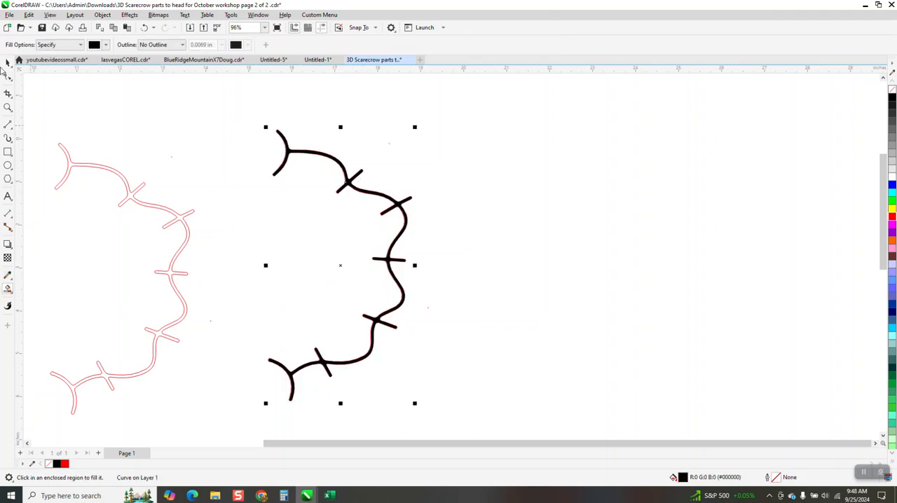
pyautogui.click(7, 63)
pyautogui.moveTo(406, 219); pyautogui.dragTo(562, 220)
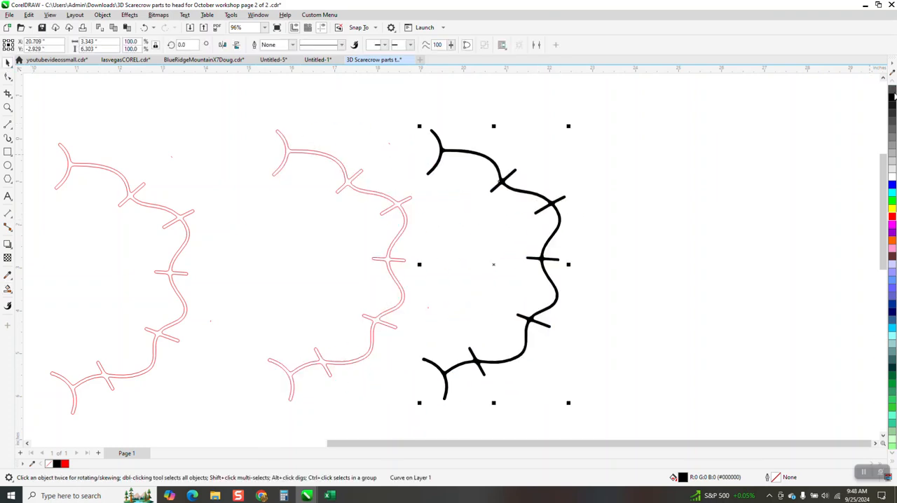
# - Remove the black vine's fill and give it a red hairline outline
pyautogui.rightClick(893, 90)
pyautogui.rightClick(893, 218)
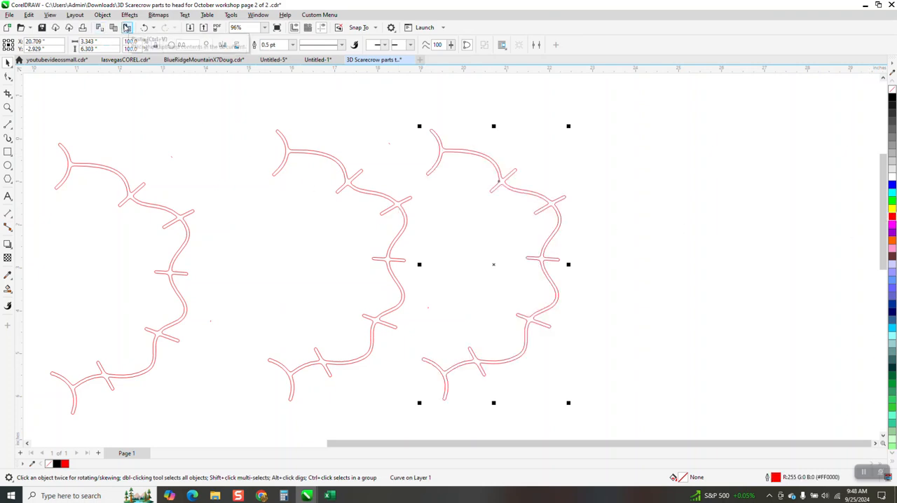
pyautogui.click(7, 108)
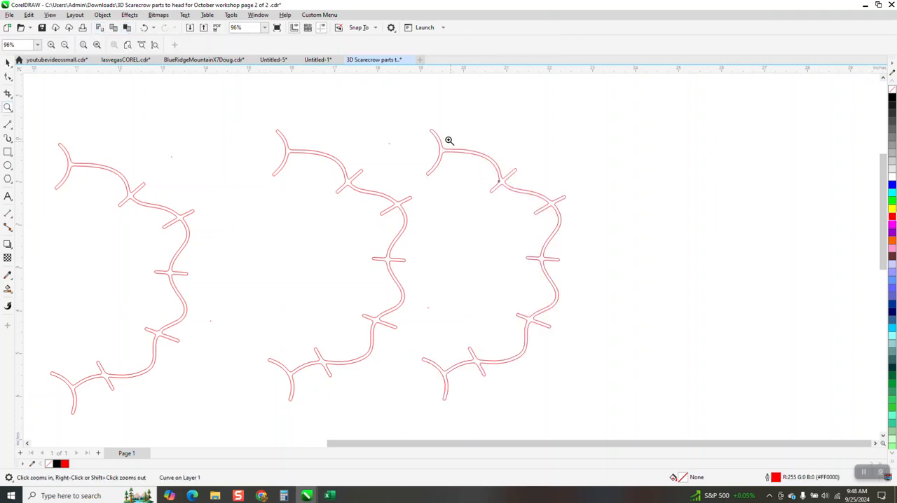
pyautogui.moveTo(423, 129); pyautogui.dragTo(445, 141)
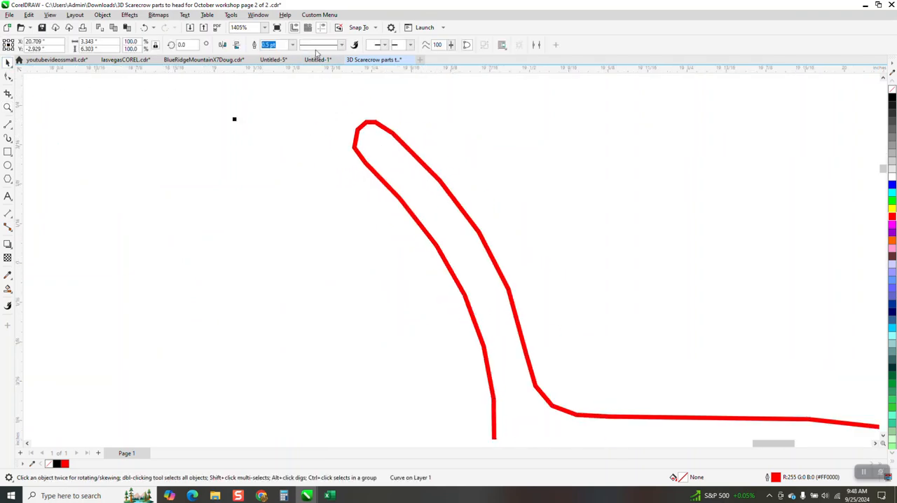
pyautogui.click(292, 45)
pyautogui.click(284, 68)
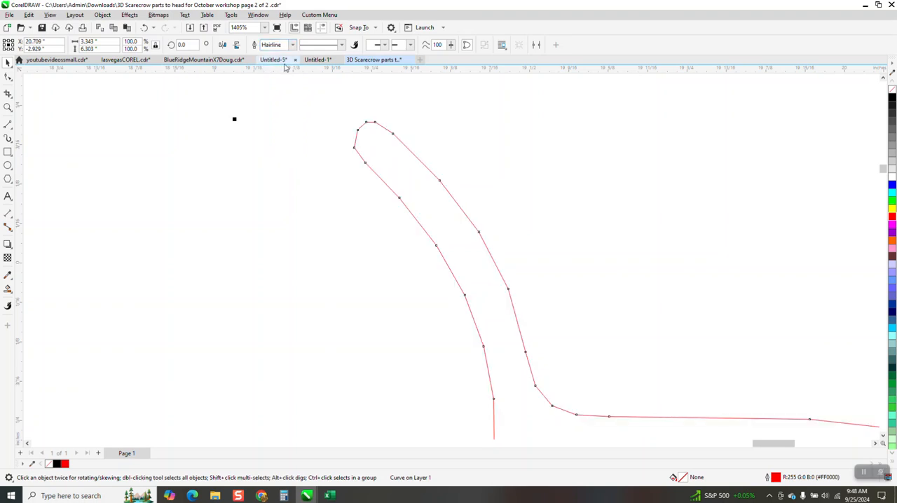
# - Open the Contour settings and measure the width of the vine's upper branch with a temporary parallel dimension
pyautogui.click(133, 16)
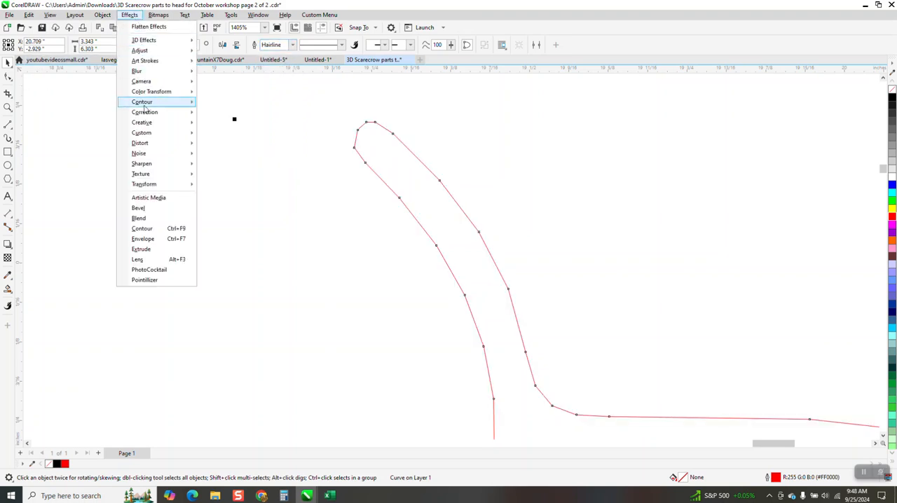
pyautogui.click(140, 228)
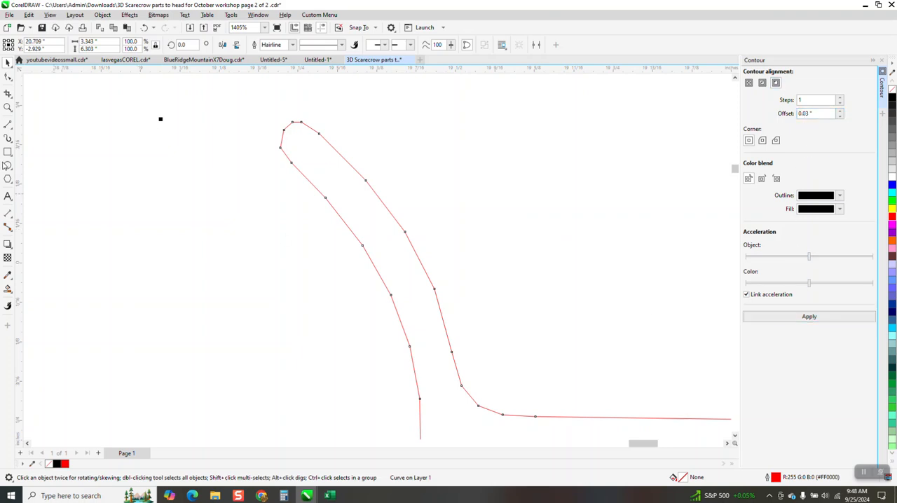
pyautogui.click(10, 214)
pyautogui.click(39, 212)
pyautogui.moveTo(390, 212); pyautogui.dragTo(353, 235)
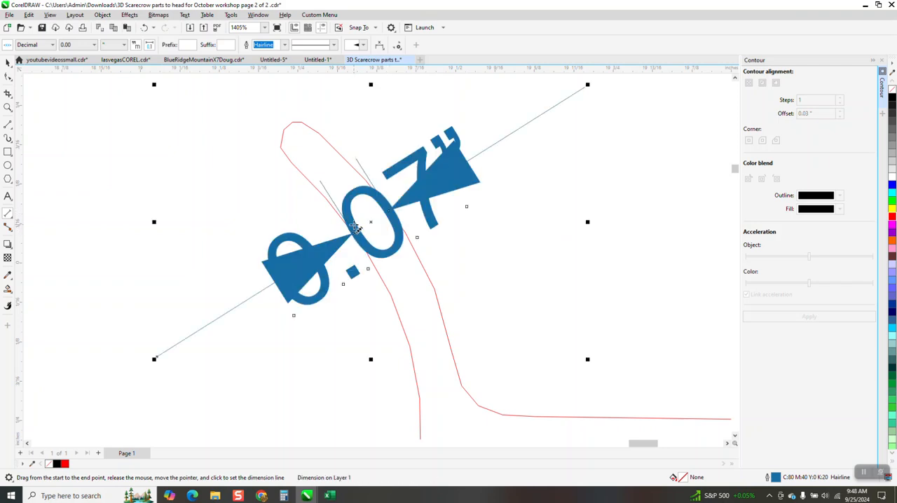
pyautogui.press('Escape')
pyautogui.click(8, 62)
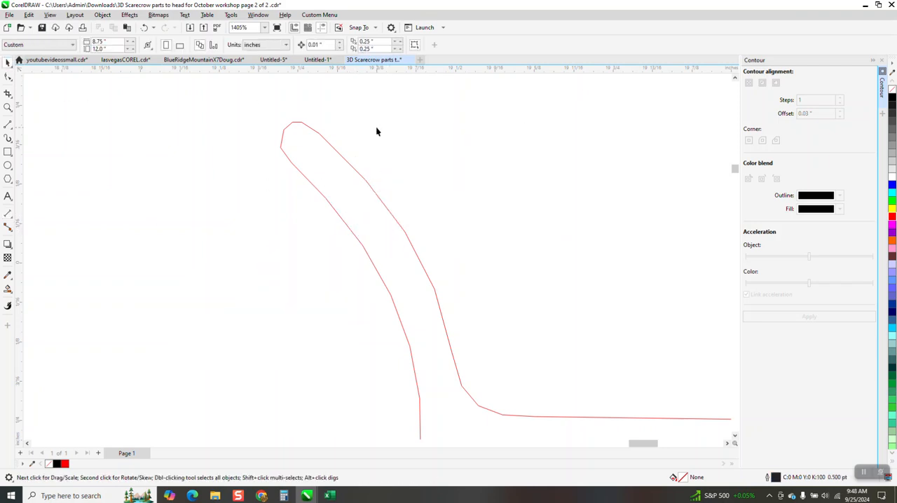
# - Apply a one-step outside contour with a 0.03" offset to the new single-curve vine
pyautogui.click(358, 174)
pyautogui.click(809, 316)
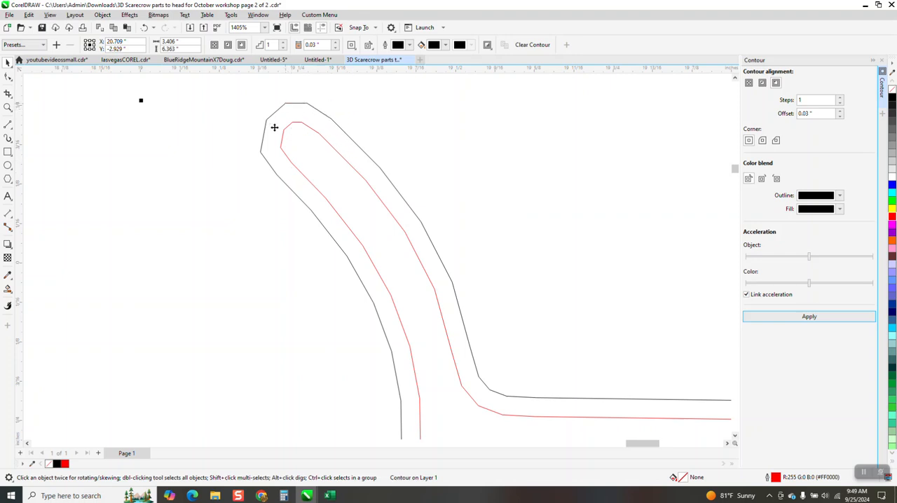
pyautogui.scroll(-2, 274, 127)
pyautogui.scroll(-2, 509, 165)
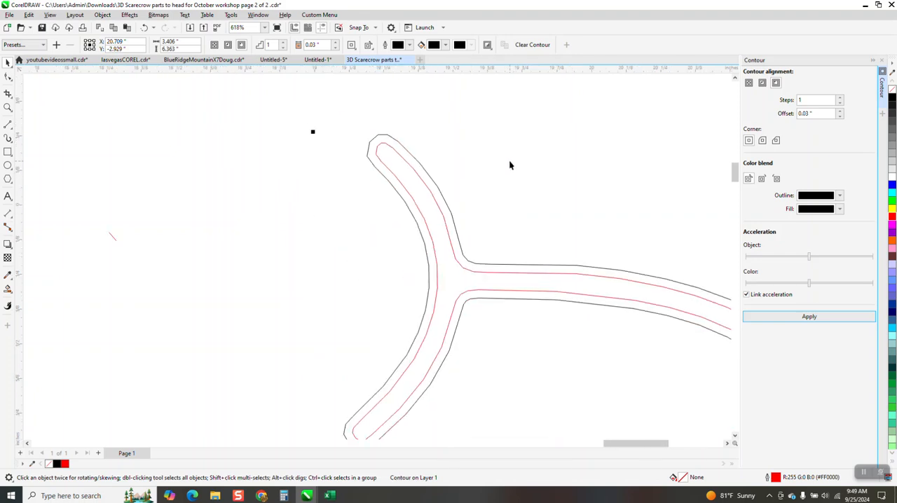
pyautogui.scroll(-8, 510, 165)
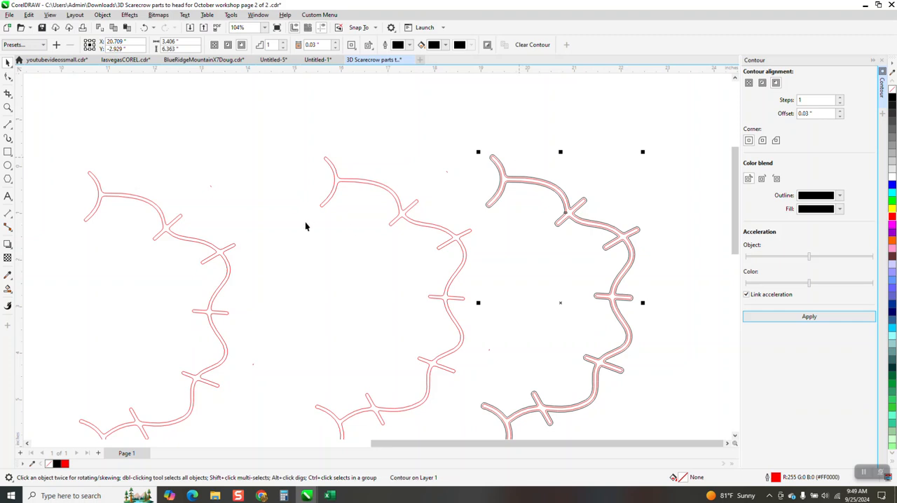
# - Smart Fill the leftmost grouped vine with black and no outline, and move the filled shape to the right of the contoured vine
pyautogui.scroll(-2, 306, 226)
pyautogui.moveTo(270, 237); pyautogui.dragTo(278, 209)
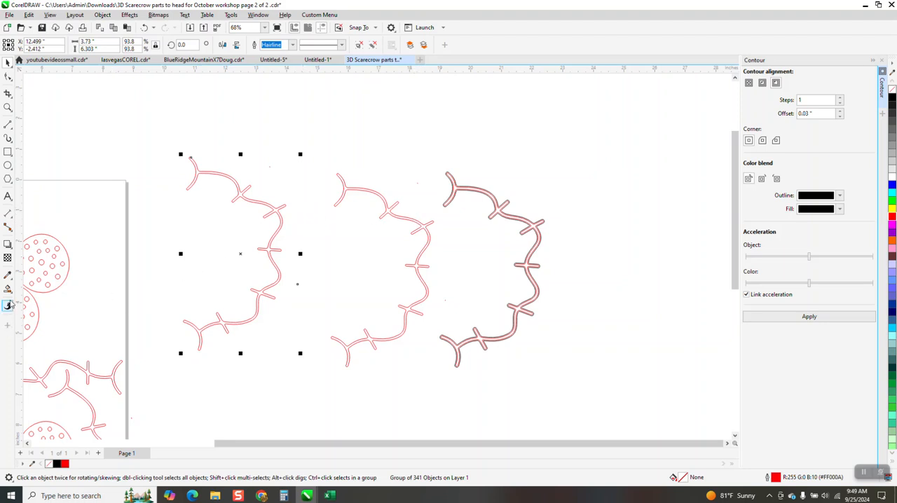
pyautogui.click(8, 288)
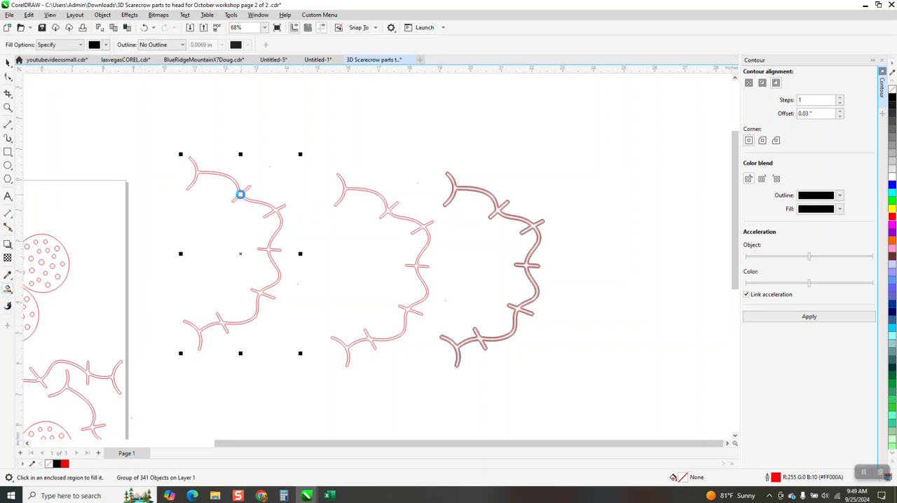
pyautogui.click(240, 194)
pyautogui.click(7, 62)
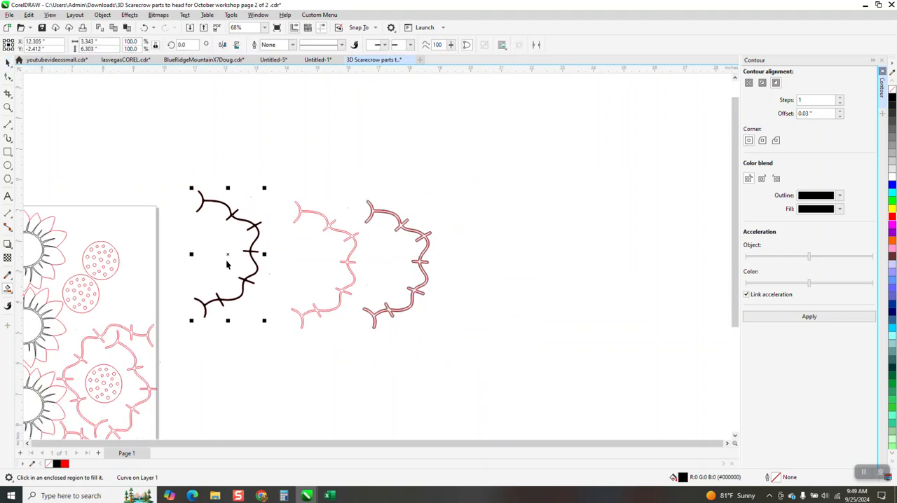
pyautogui.scroll(-2, 221, 256)
pyautogui.moveTo(224, 250); pyautogui.dragTo(405, 260)
pyautogui.moveTo(246, 254); pyautogui.dragTo(470, 253)
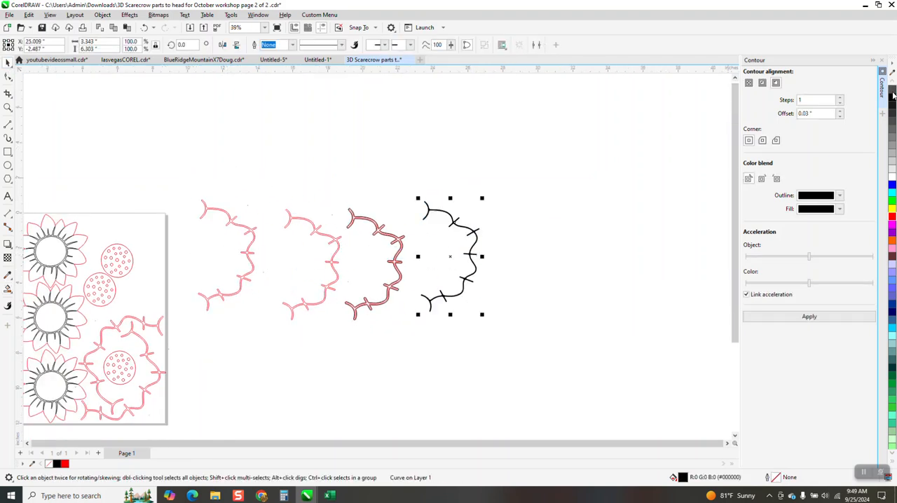
# - Remove the new black vine's fill and set its outline to red at hairline width
pyautogui.click(892, 92)
pyautogui.rightClick(892, 216)
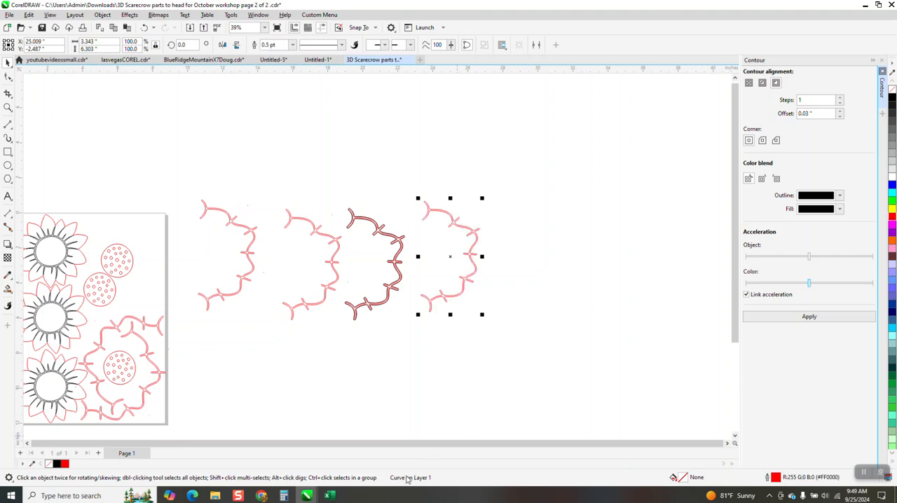
pyautogui.click(7, 108)
pyautogui.moveTo(427, 195); pyautogui.dragTo(479, 243)
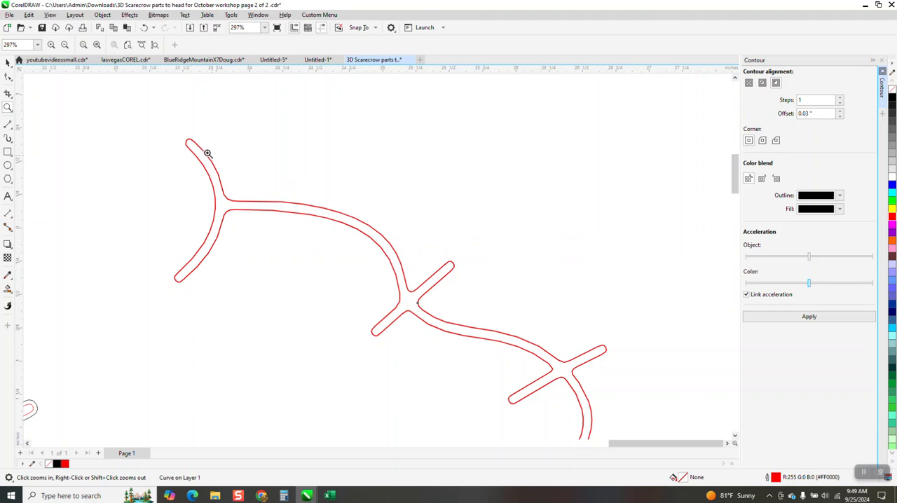
pyautogui.click(8, 62)
pyautogui.click(282, 45)
pyautogui.click(292, 45)
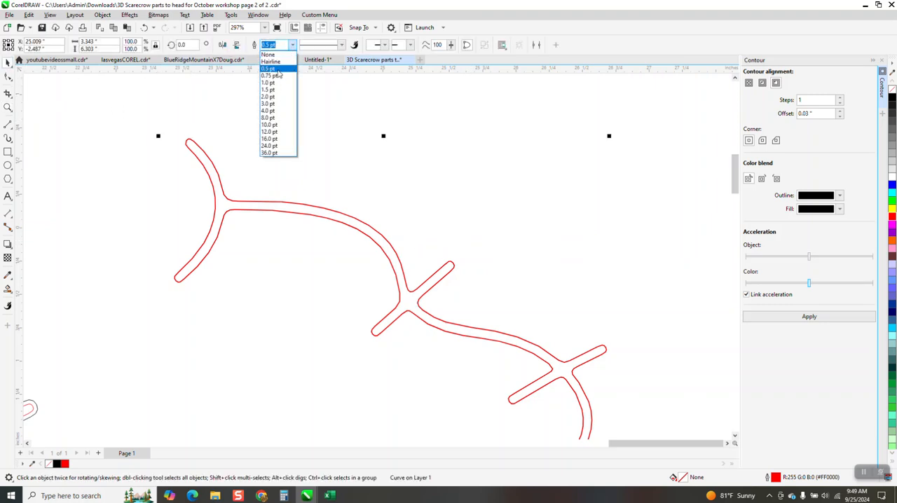
pyautogui.click(275, 67)
# - Smooth the jagged edges of the new vine along its whole length with the Smooth tool and a 0.25" nib
pyautogui.click(7, 107)
pyautogui.moveTo(129, 117); pyautogui.dragTo(263, 194)
pyautogui.click(13, 83)
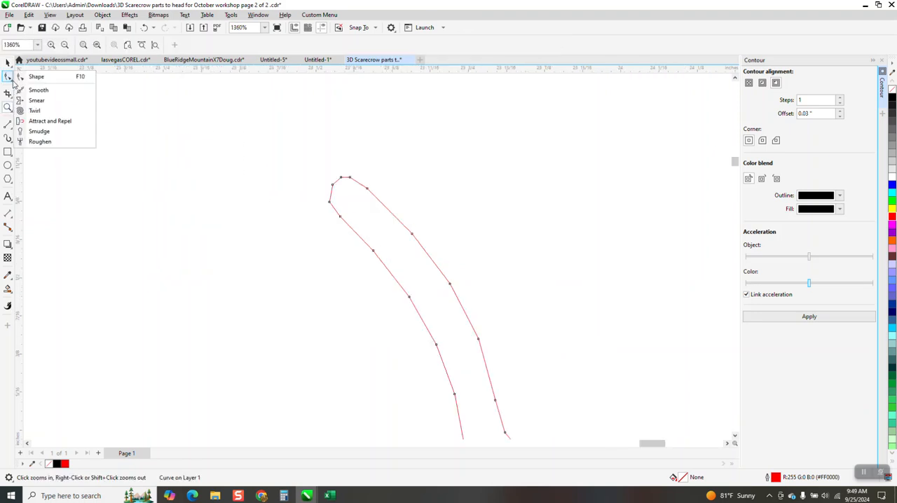
pyautogui.click(34, 90)
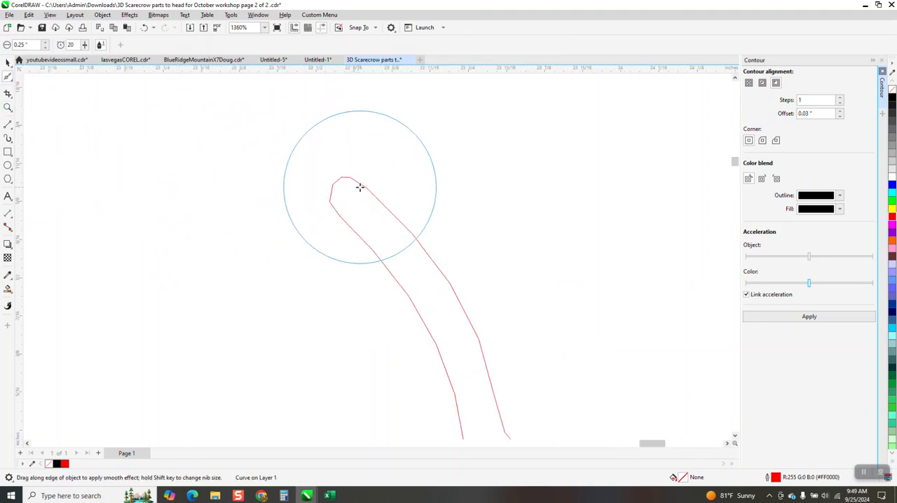
pyautogui.moveTo(363, 184)
pyautogui.mouseDown()
pyautogui.moveTo(350, 180)
pyautogui.moveTo(334, 205)
pyautogui.mouseUp()
pyautogui.scroll(-1, 310, 168)
pyautogui.moveTo(309, 165); pyautogui.dragTo(304, 135)
pyautogui.scroll(-2, 350, 191)
pyautogui.moveTo(344, 176)
pyautogui.mouseDown()
pyautogui.moveTo(372, 209)
pyautogui.moveTo(395, 278)
pyautogui.moveTo(355, 391)
pyautogui.moveTo(315, 436)
pyautogui.moveTo(453, 291)
pyautogui.moveTo(579, 306)
pyautogui.moveTo(694, 344)
pyautogui.moveTo(413, 233)
pyautogui.mouseUp()
pyautogui.scroll(-3, 413, 232)
pyautogui.moveTo(430, 282)
pyautogui.mouseDown()
pyautogui.moveTo(519, 302)
pyautogui.moveTo(533, 320)
pyautogui.moveTo(539, 346)
pyautogui.moveTo(515, 380)
pyautogui.moveTo(574, 323)
pyautogui.moveTo(561, 353)
pyautogui.mouseUp()
pyautogui.scroll(-2, 517, 260)
pyautogui.scroll(-2, 517, 260)
pyautogui.moveTo(613, 329)
pyautogui.mouseDown()
pyautogui.moveTo(582, 349)
pyautogui.moveTo(594, 335)
pyautogui.moveTo(565, 320)
pyautogui.moveTo(614, 359)
pyautogui.moveTo(598, 388)
pyautogui.moveTo(594, 406)
pyautogui.moveTo(604, 408)
pyautogui.moveTo(565, 412)
pyautogui.mouseUp()
pyautogui.moveTo(738, 198); pyautogui.dragTo(735, 245)
pyautogui.moveTo(573, 203)
pyautogui.mouseDown()
pyautogui.moveTo(608, 209)
pyautogui.moveTo(588, 222)
pyautogui.moveTo(607, 251)
pyautogui.moveTo(604, 263)
pyautogui.moveTo(574, 287)
pyautogui.moveTo(552, 278)
pyautogui.moveTo(602, 294)
pyautogui.moveTo(582, 292)
pyautogui.moveTo(564, 332)
pyautogui.moveTo(506, 346)
pyautogui.moveTo(492, 332)
pyautogui.moveTo(515, 365)
pyautogui.moveTo(486, 344)
pyautogui.moveTo(468, 351)
pyautogui.moveTo(479, 365)
pyautogui.moveTo(479, 344)
pyautogui.moveTo(462, 367)
pyautogui.moveTo(432, 338)
pyautogui.moveTo(464, 376)
pyautogui.moveTo(465, 406)
pyautogui.moveTo(536, 433)
pyautogui.mouseUp()
pyautogui.scroll(-2, 522, 411)
pyautogui.click(8, 77)
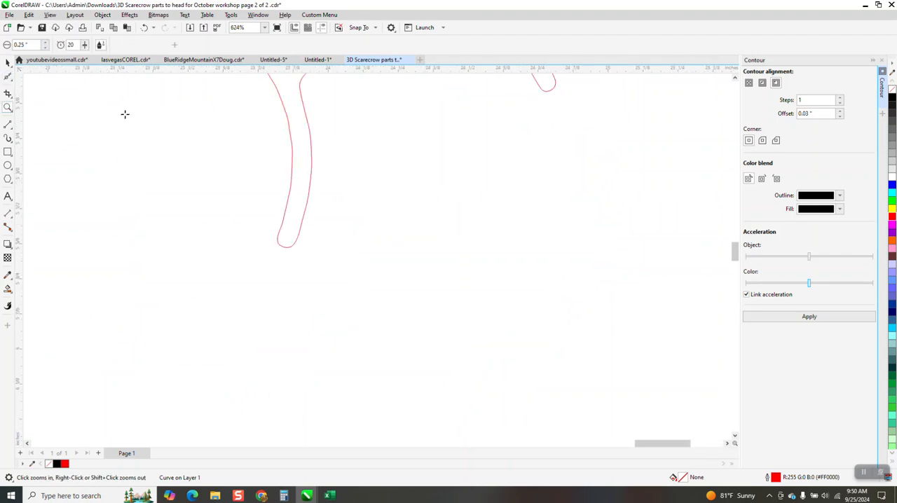
pyautogui.moveTo(288, 157); pyautogui.dragTo(281, 220)
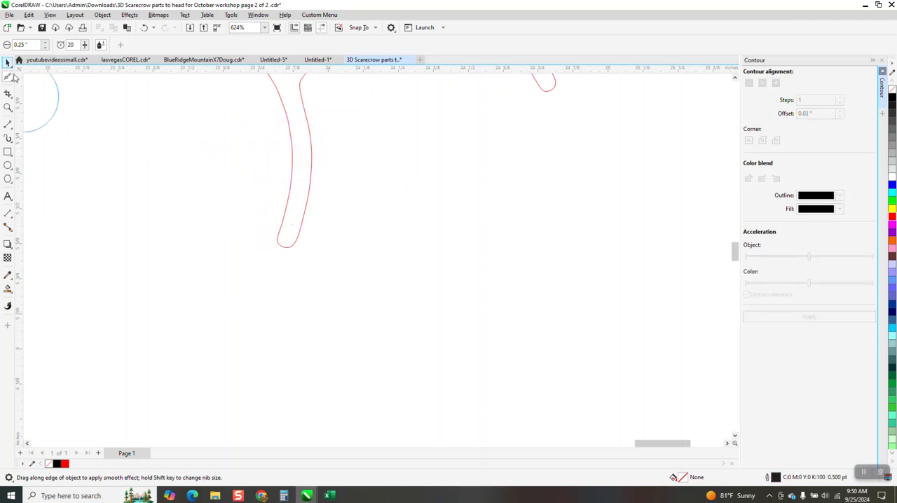
# - Apply a one-step outside contour with a 0.03" offset to the smoothed vine
pyautogui.click(8, 62)
pyautogui.scroll(-3, 334, 251)
pyautogui.scroll(-2, 374, 336)
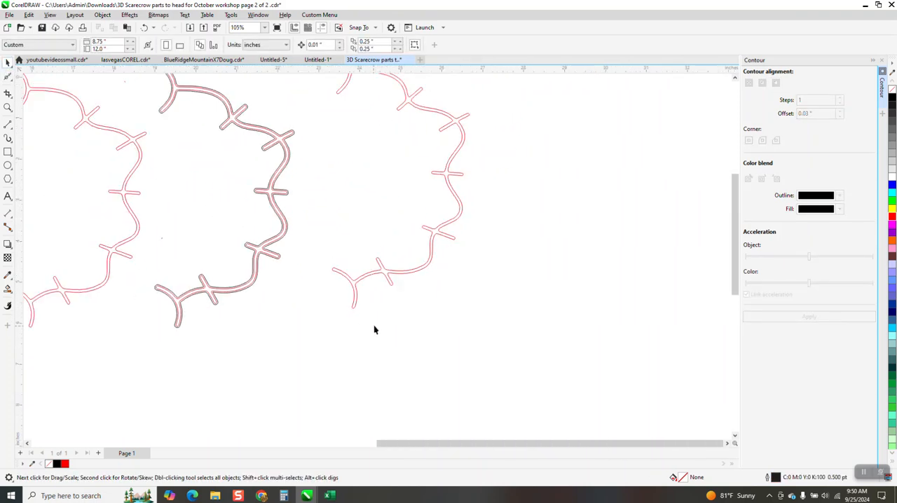
pyautogui.click(455, 189)
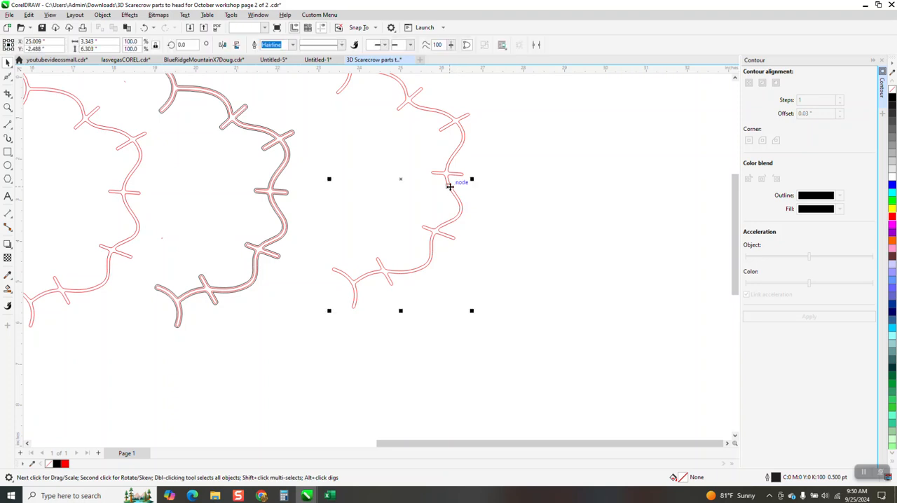
pyautogui.click(809, 317)
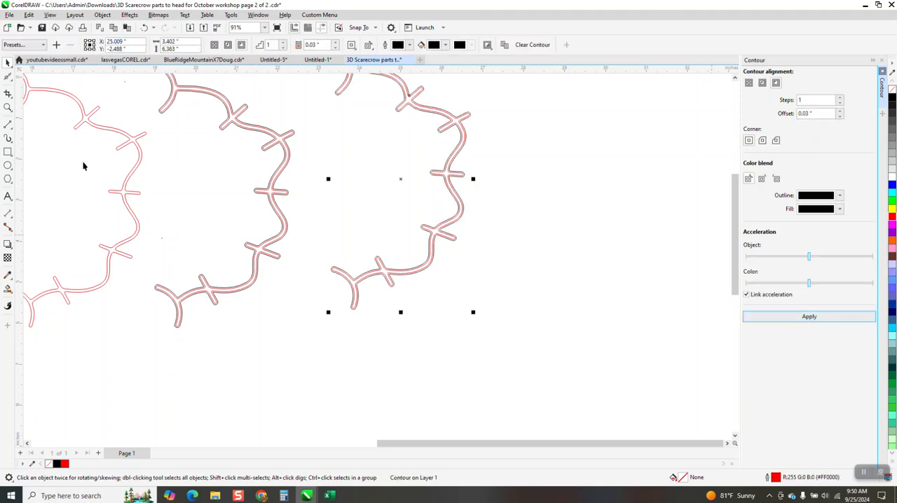
# - Break the smoothed vine's contour apart and move the thin inner curve away, down and to the right of the outer one
pyautogui.click(8, 107)
pyautogui.moveTo(316, 293); pyautogui.dragTo(421, 340)
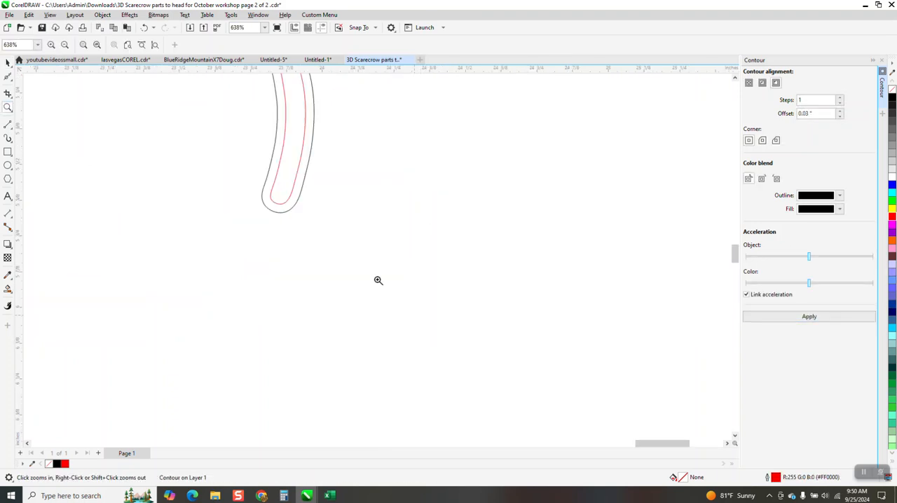
pyautogui.scroll(-2, 325, 297)
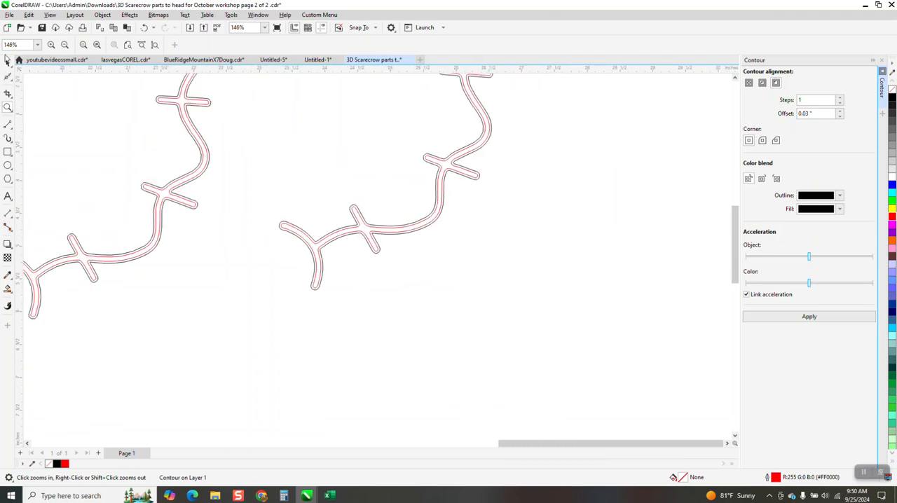
pyautogui.click(7, 62)
pyautogui.click(103, 14)
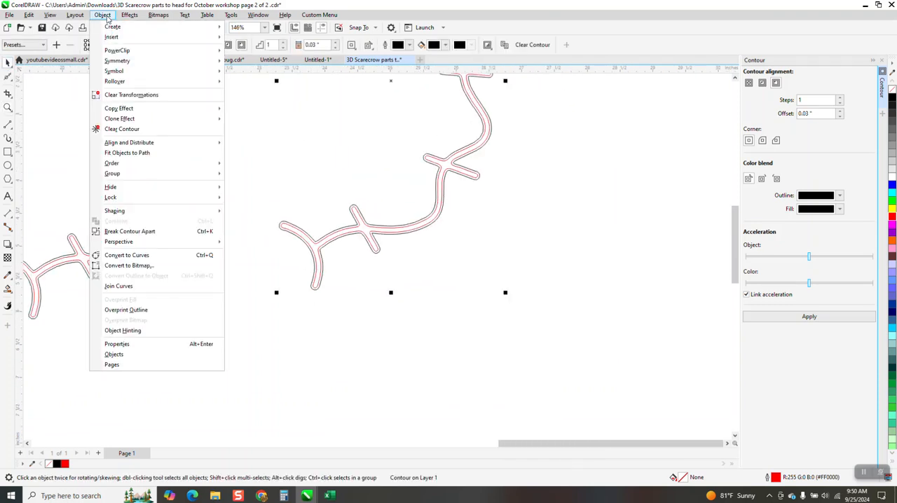
pyautogui.click(151, 234)
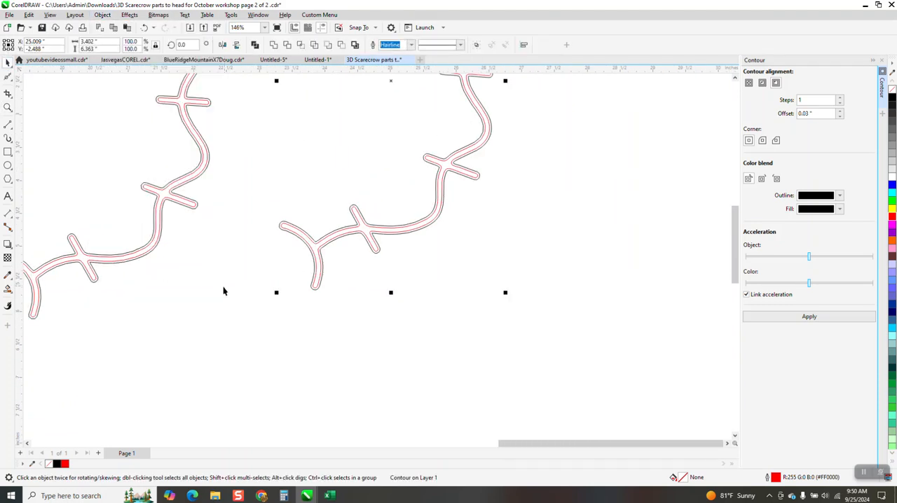
pyautogui.moveTo(361, 239); pyautogui.dragTo(523, 329)
pyautogui.moveTo(416, 230); pyautogui.dragTo(415, 221)
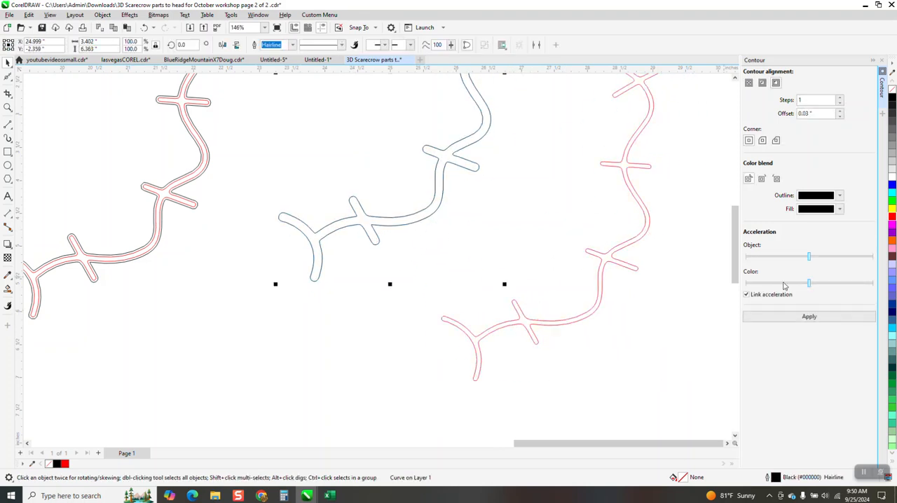
# - Give the separated outer vine curve a red outline and place the thick and thin vines next to each other
pyautogui.rightClick(893, 217)
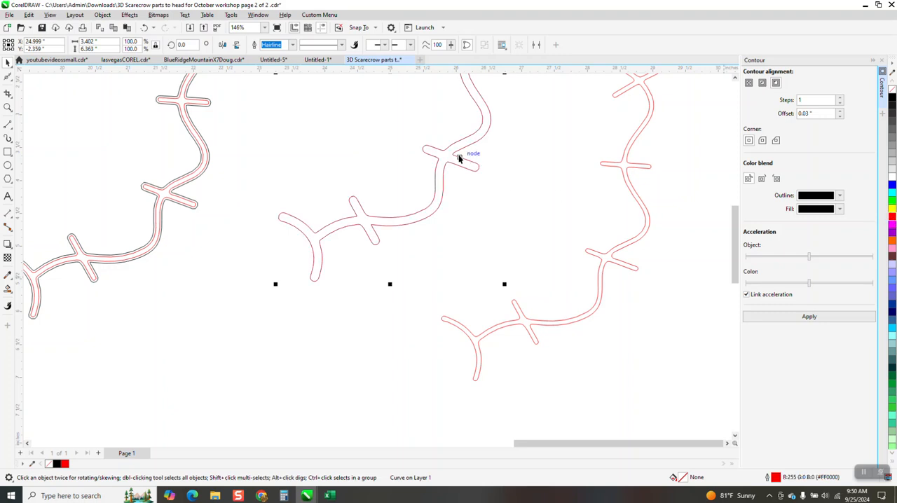
pyautogui.moveTo(452, 162); pyautogui.dragTo(380, 293)
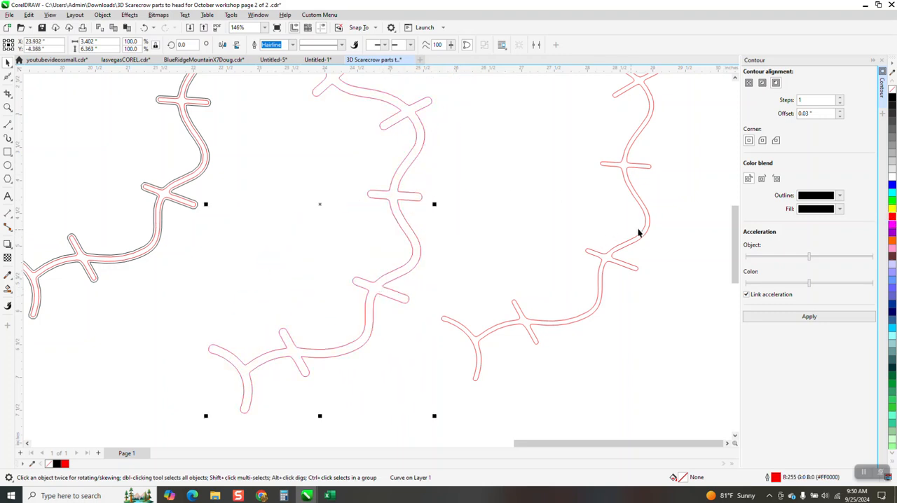
pyautogui.moveTo(646, 230); pyautogui.dragTo(582, 287)
pyautogui.scroll(-4, 581, 287)
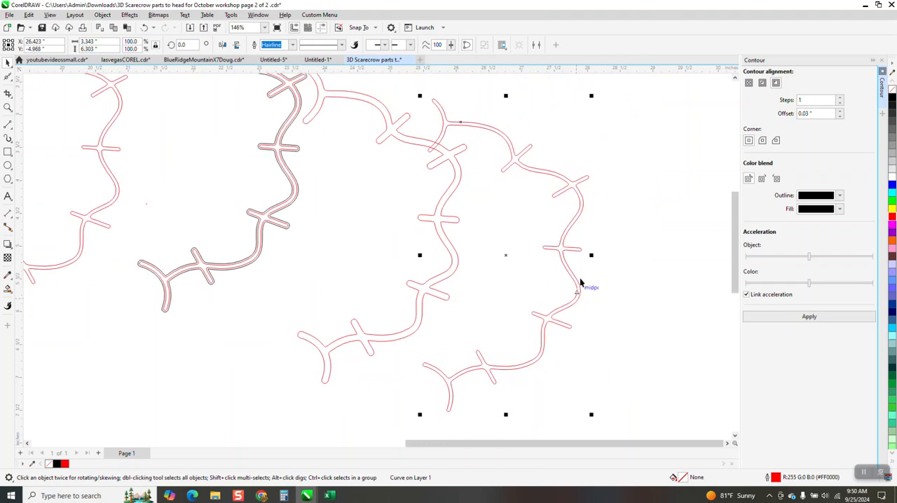
pyautogui.scroll(-2, 586, 262)
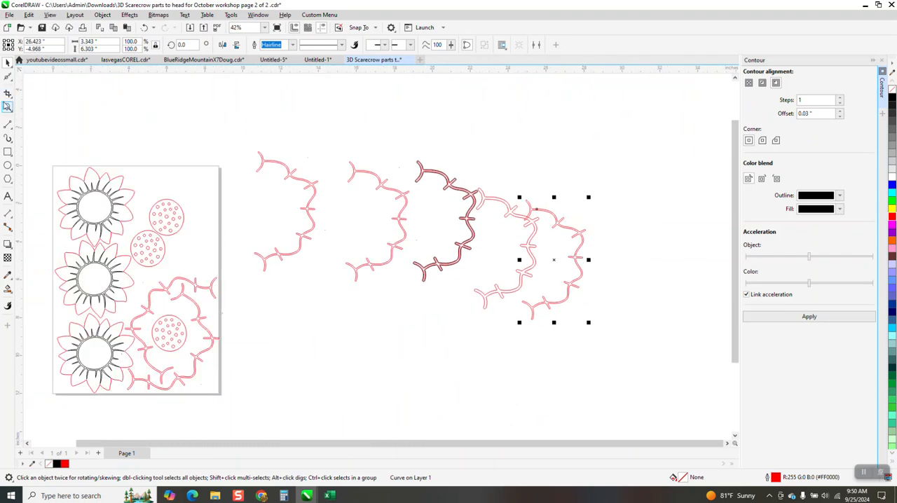
# - Ungroup all objects in the upper dotted flower centre on the page
pyautogui.click(8, 107)
pyautogui.moveTo(142, 194); pyautogui.dragTo(186, 235)
pyautogui.moveTo(348, 209); pyautogui.dragTo(413, 251)
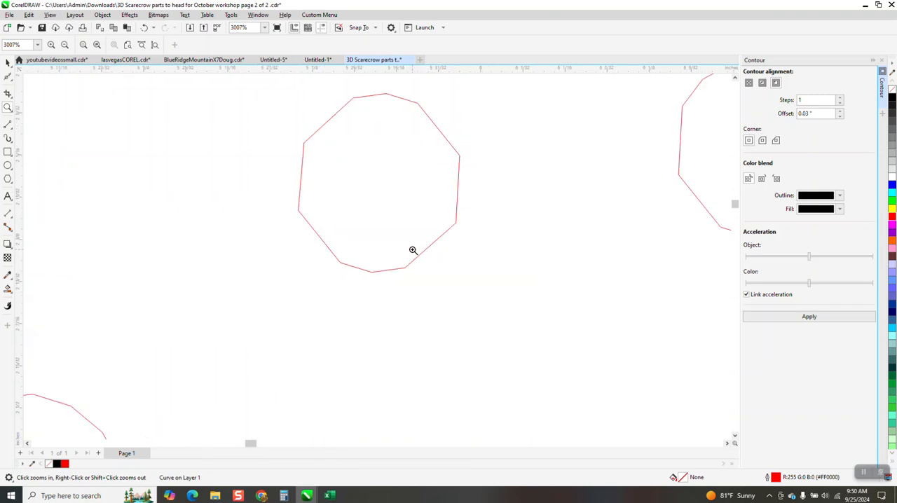
pyautogui.click(8, 63)
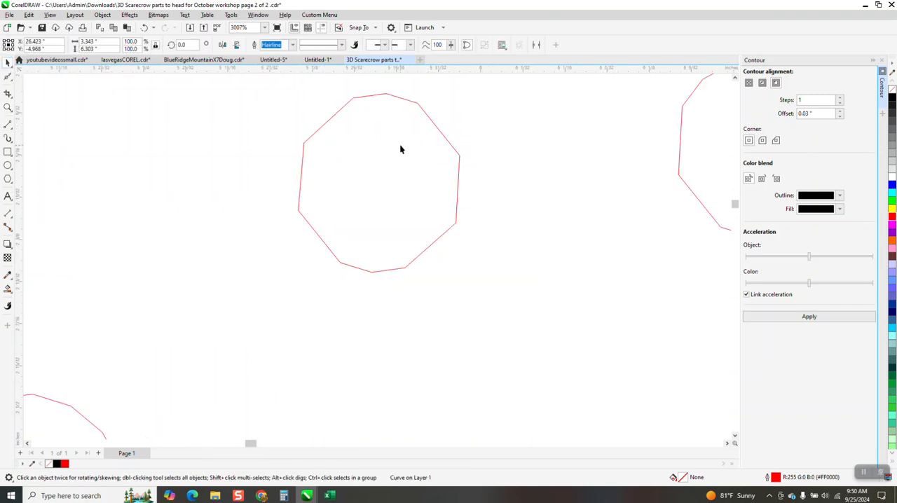
pyautogui.click(445, 140)
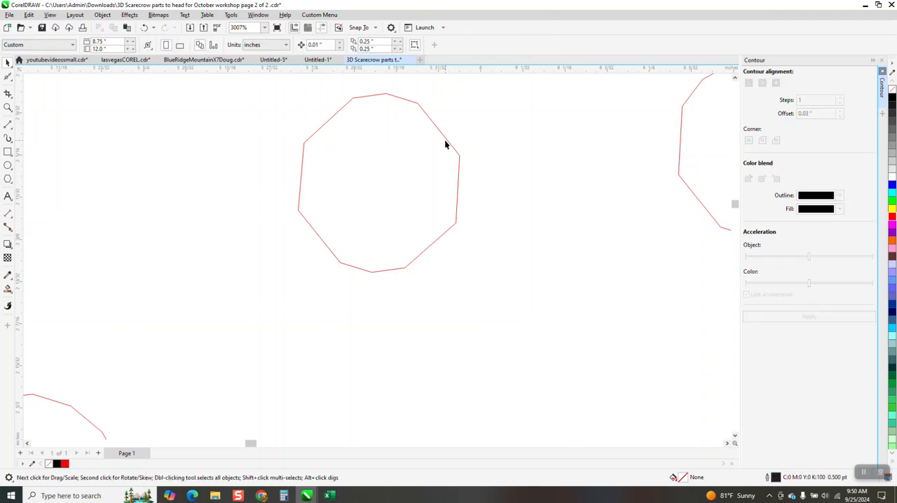
pyautogui.click(103, 15)
pyautogui.moveTo(153, 176)
pyautogui.scroll(-2, 313, 197)
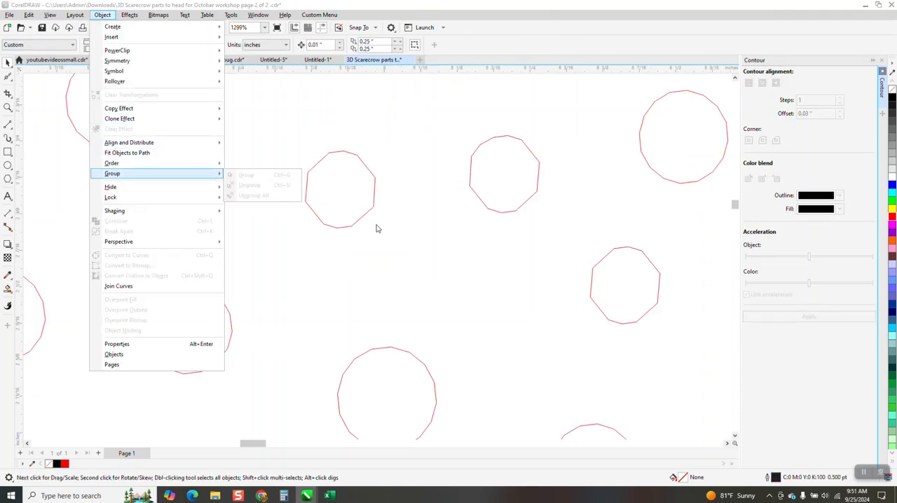
pyautogui.click(418, 220)
pyautogui.click(419, 212)
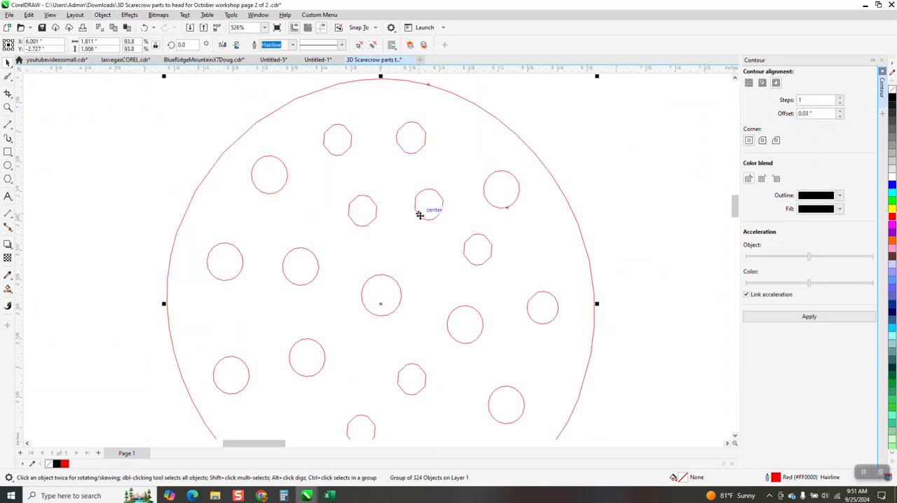
pyautogui.click(111, 19)
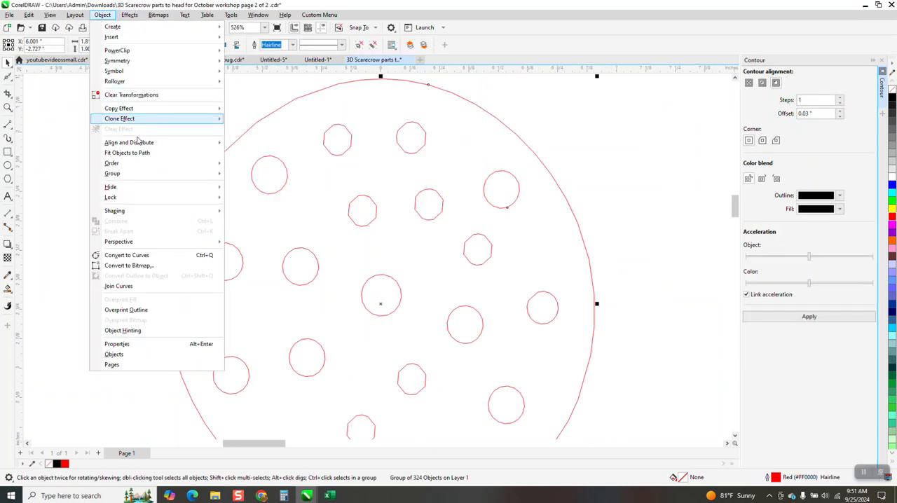
pyautogui.moveTo(138, 177)
pyautogui.click(260, 198)
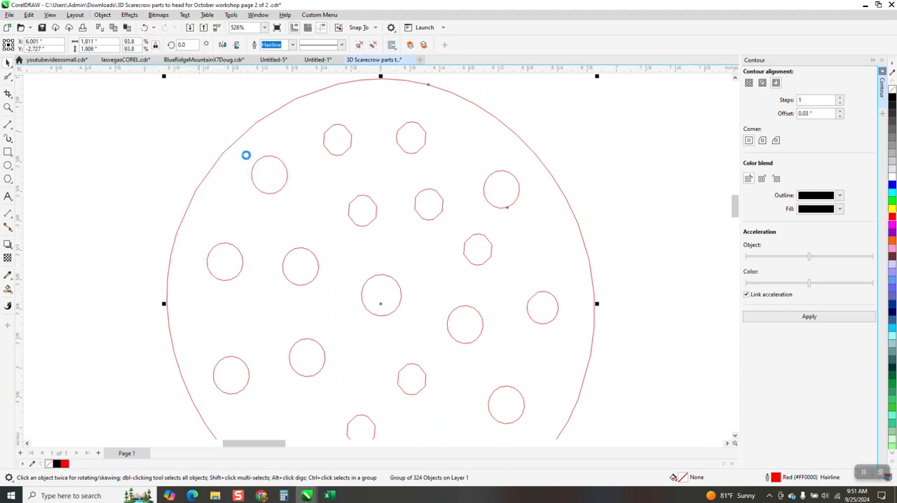
# - Try to move one segment out of a small circle in the flower centre, and undo the move
pyautogui.click(440, 202)
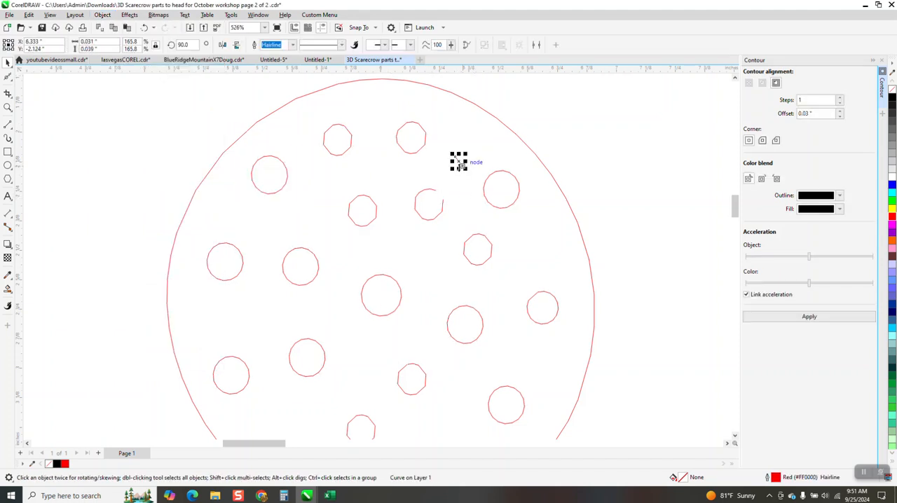
pyautogui.click(143, 27)
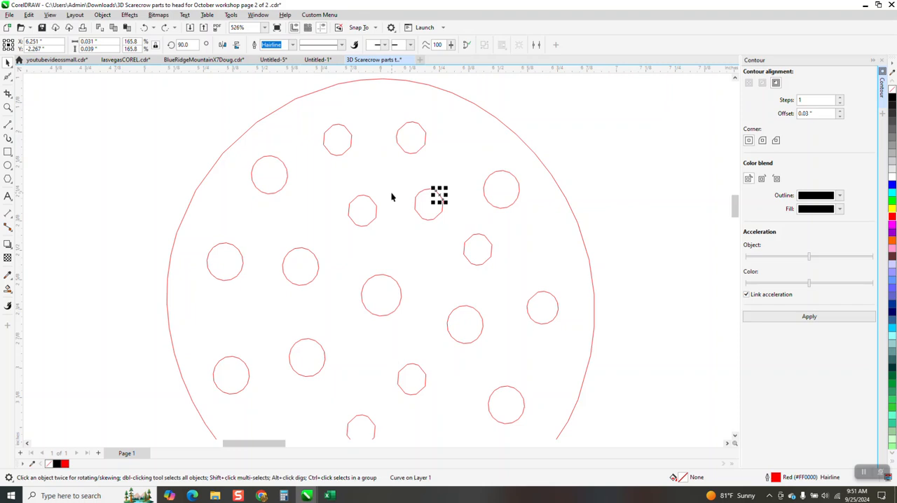
# - Select a single segment of the small circle in the middle of the upper dotted flower centre
pyautogui.scroll(-2, 392, 197)
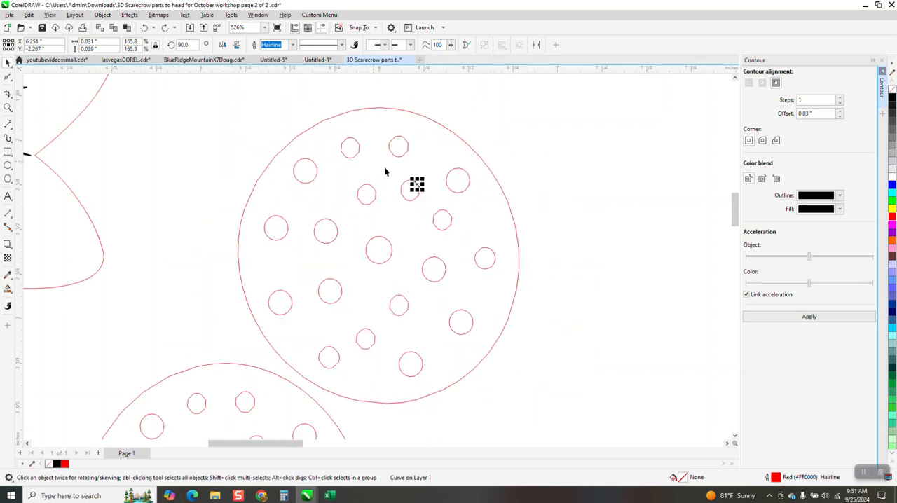
pyautogui.click(387, 260)
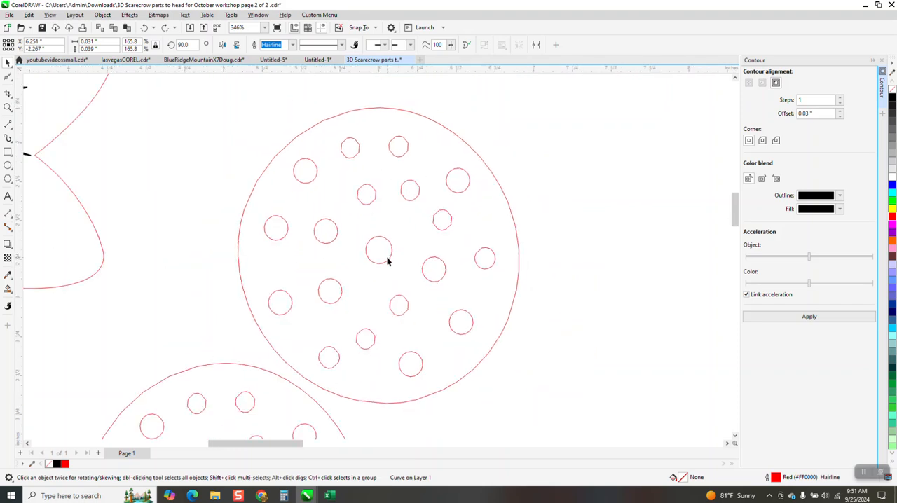
pyautogui.click(8, 107)
pyautogui.moveTo(309, 217); pyautogui.dragTo(453, 269)
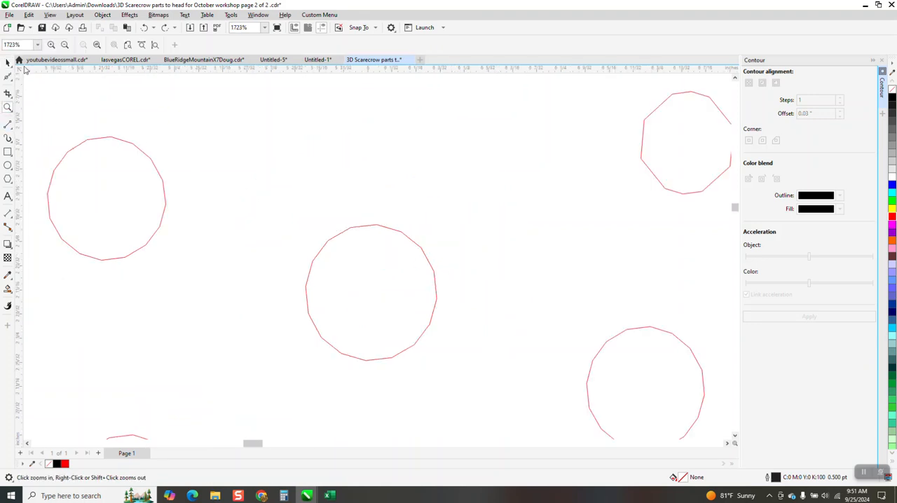
pyautogui.click(8, 62)
pyautogui.click(408, 239)
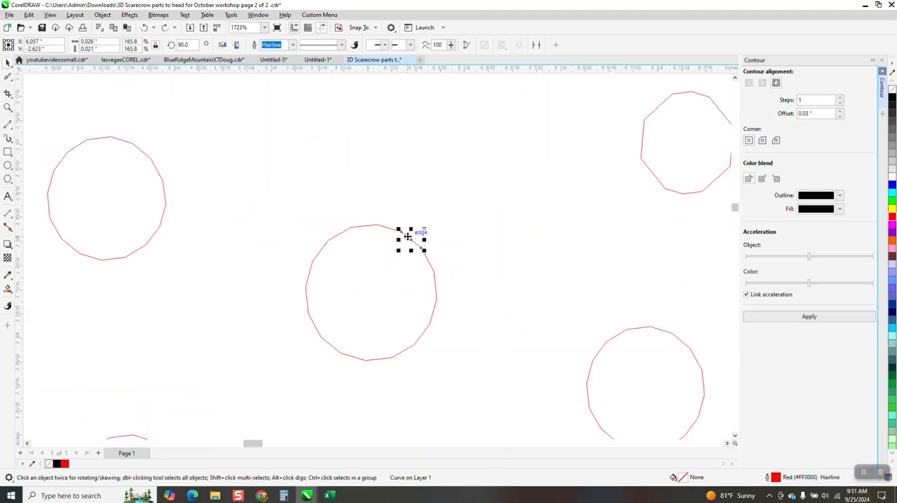
# - Select all the segments of the middle small circle together to check how many objects form it
pyautogui.scroll(-1, 405, 235)
pyautogui.moveTo(306, 200); pyautogui.dragTo(386, 285)
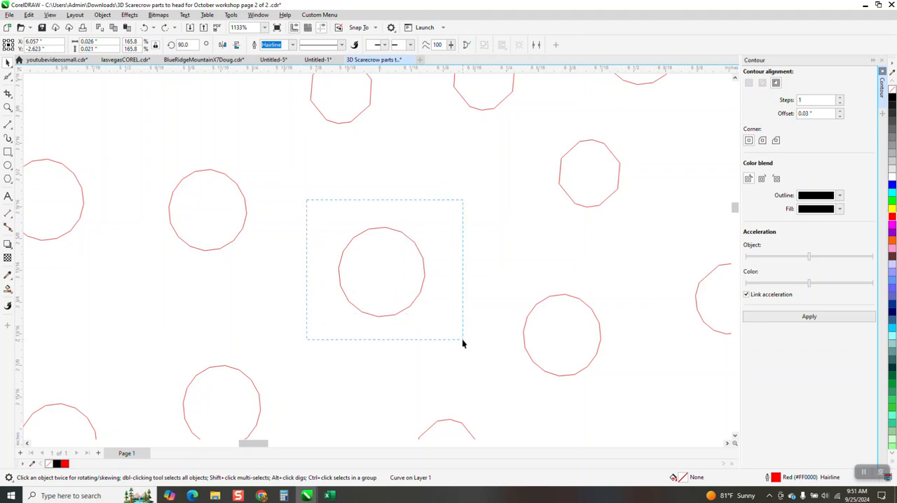
pyautogui.moveTo(463, 344); pyautogui.dragTo(463, 343)
pyautogui.scroll(-3, 423, 305)
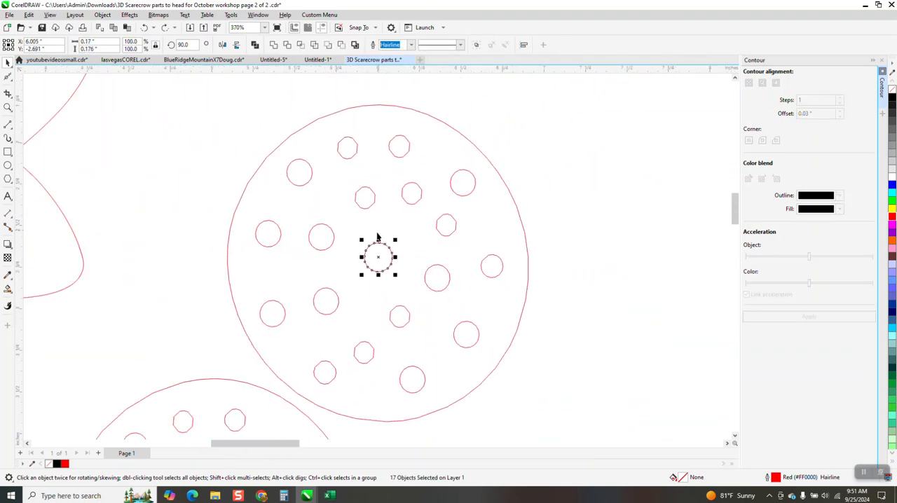
# - Select the whole upper dotted flower centre to check how many separate objects it contains
pyautogui.scroll(-1, 377, 237)
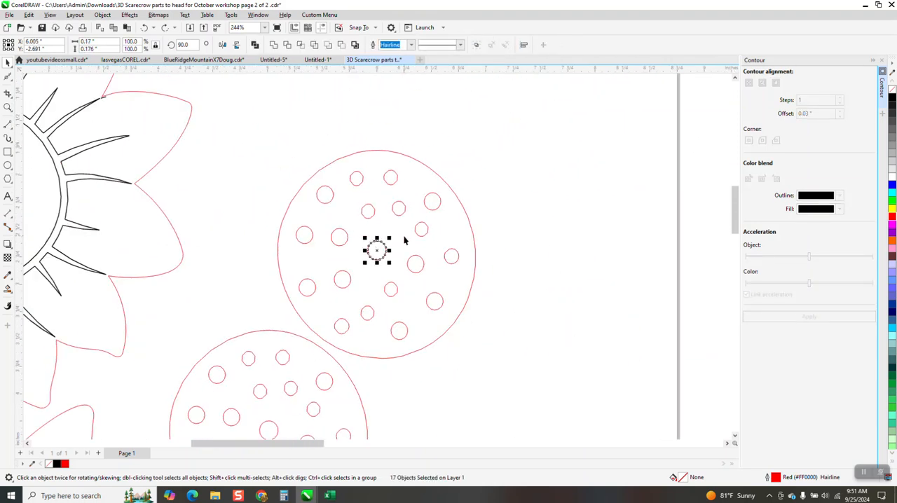
pyautogui.scroll(-1, 404, 240)
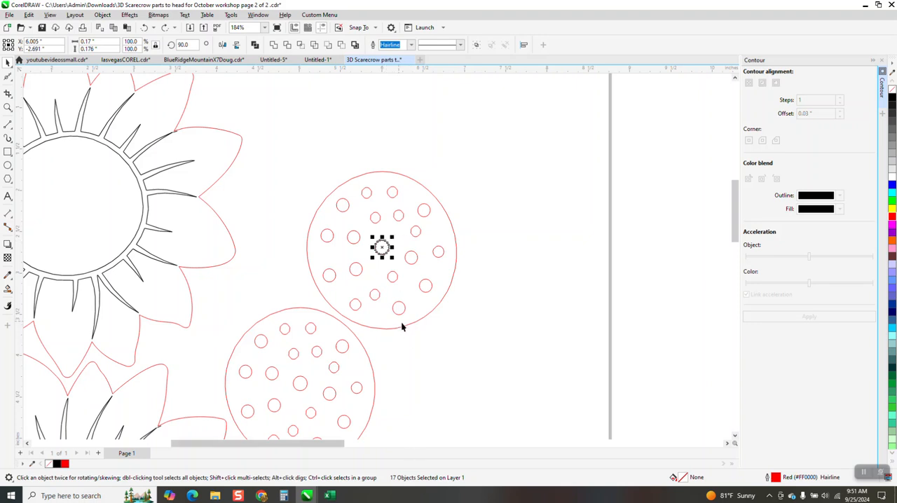
pyautogui.moveTo(286, 175); pyautogui.dragTo(301, 237)
pyautogui.moveTo(520, 345); pyautogui.dragTo(520, 342)
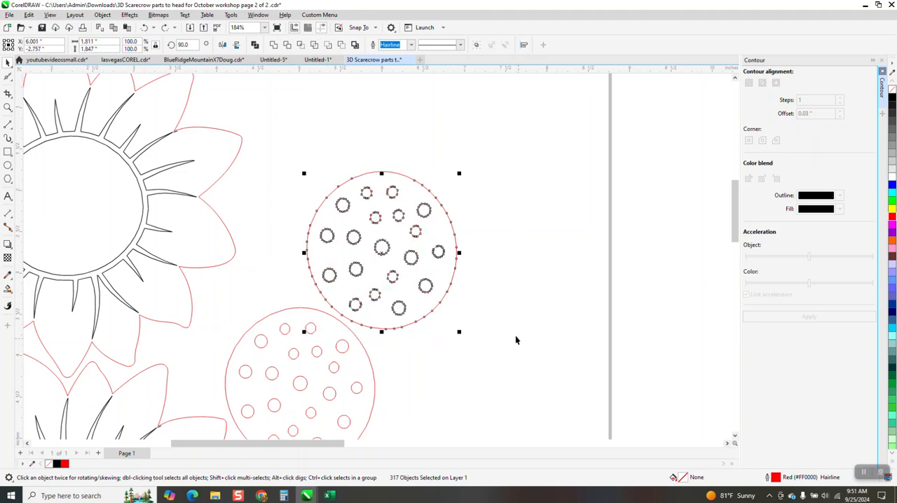
# - Try to move one segment out of the large outer circle, undo the move, and select the entire flower centre
pyautogui.click(423, 180)
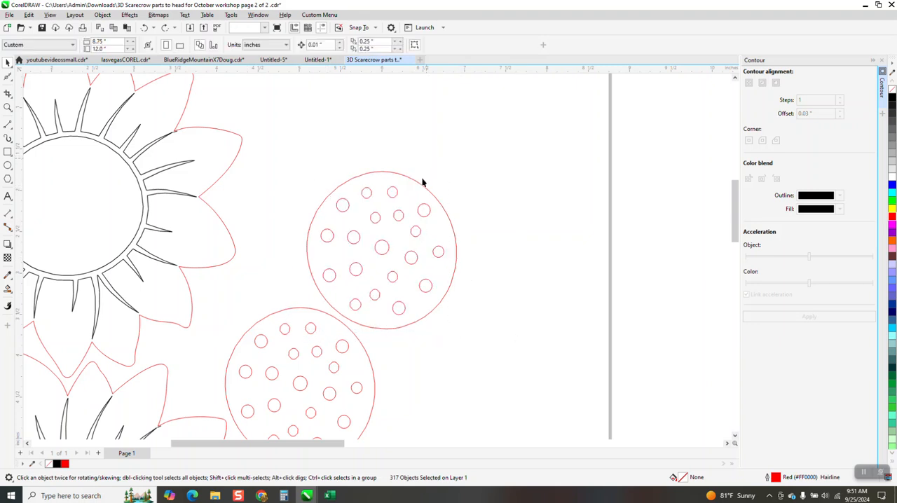
pyautogui.moveTo(419, 184); pyautogui.dragTo(451, 145)
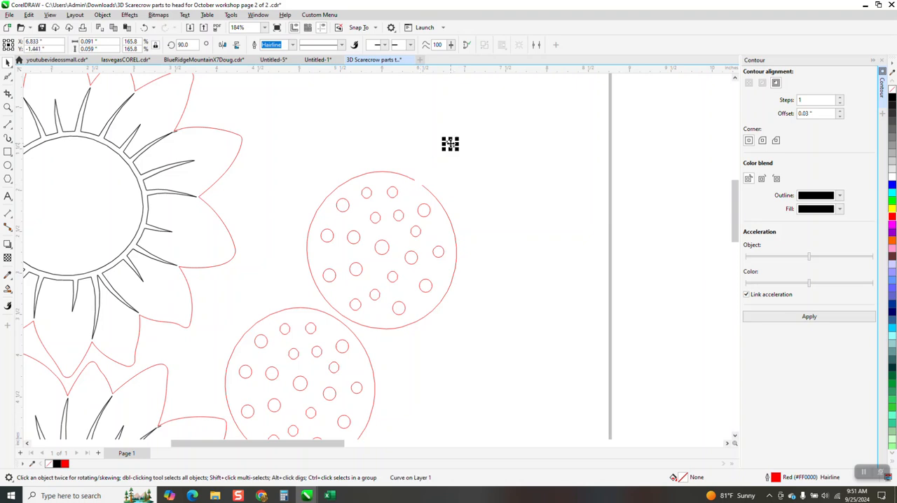
pyautogui.click(145, 28)
pyautogui.moveTo(301, 160); pyautogui.dragTo(328, 298)
pyautogui.moveTo(479, 345); pyautogui.dragTo(482, 343)
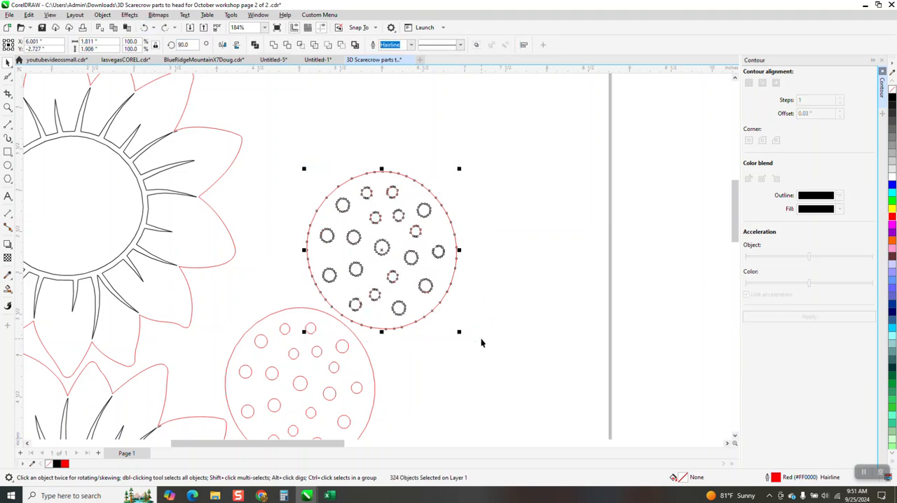
# - With nothing selected, set the nudge distance to 2 inches and both duplicate distances to 0
pyautogui.click(242, 97)
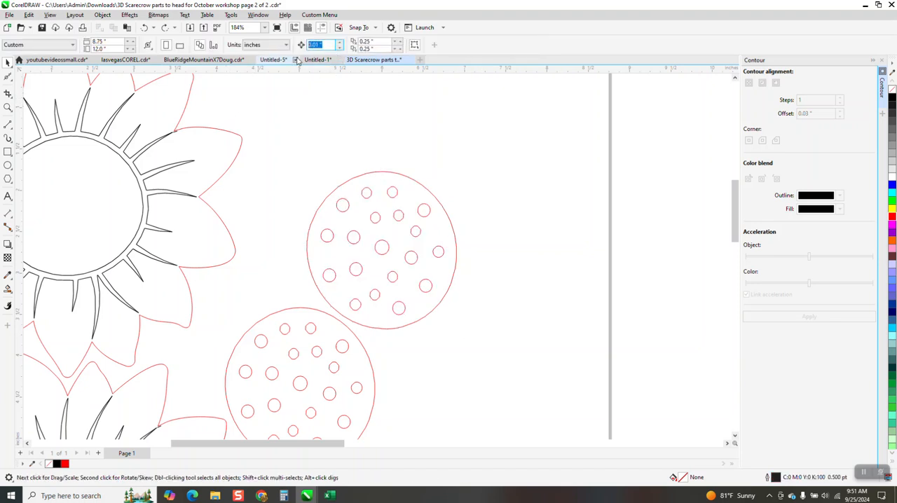
pyautogui.write('2')
pyautogui.press('Tab')
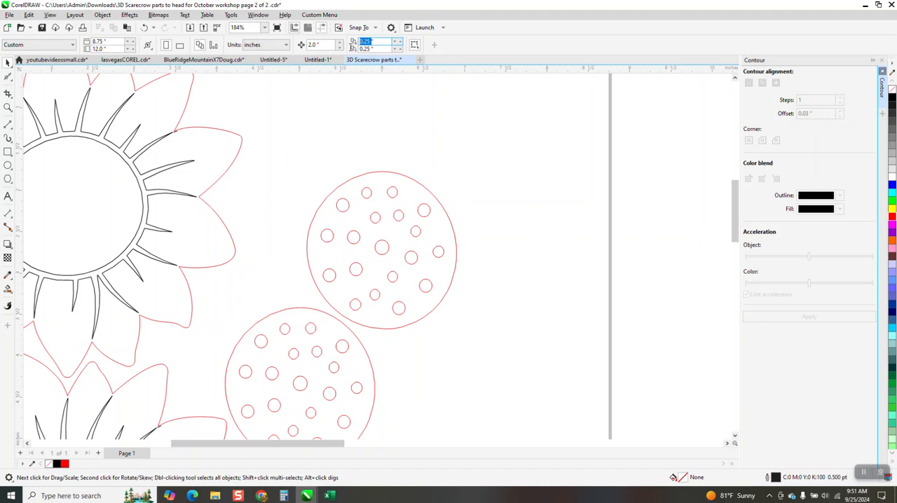
pyautogui.write('0')
pyautogui.press('Tab')
pyautogui.write('0')
# - Smart-fill the area around the dots in the upper flower centre and nudge the filled shape 2 inches right
pyautogui.click(8, 288)
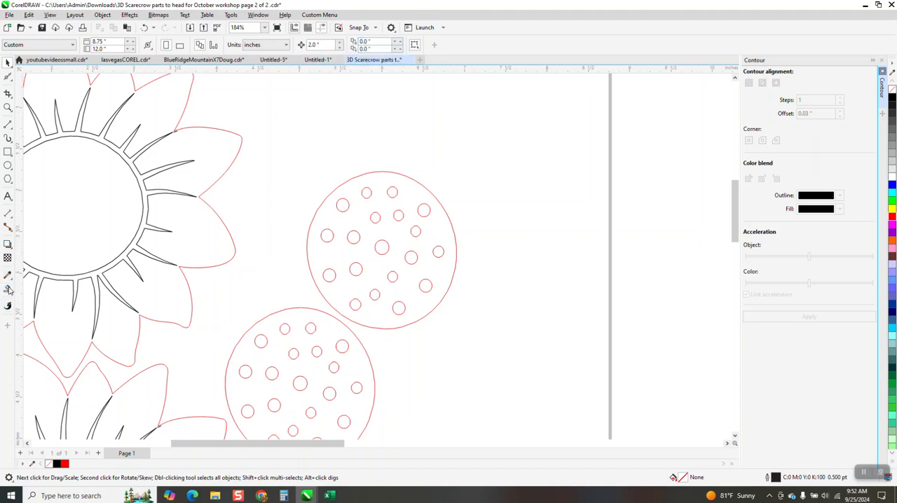
pyautogui.click(407, 194)
pyautogui.press('Right')
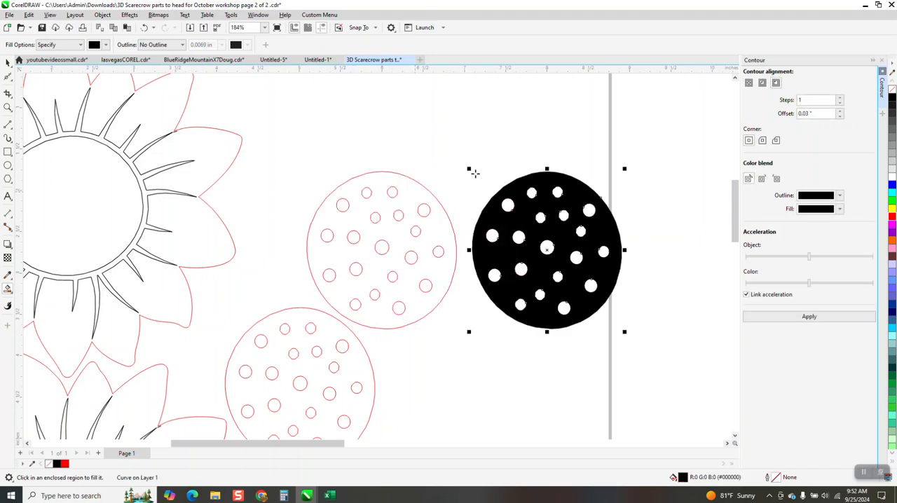
# - Replace the new shape's black fill with a red outline and move the shape slightly up and to the right
pyautogui.click(892, 89)
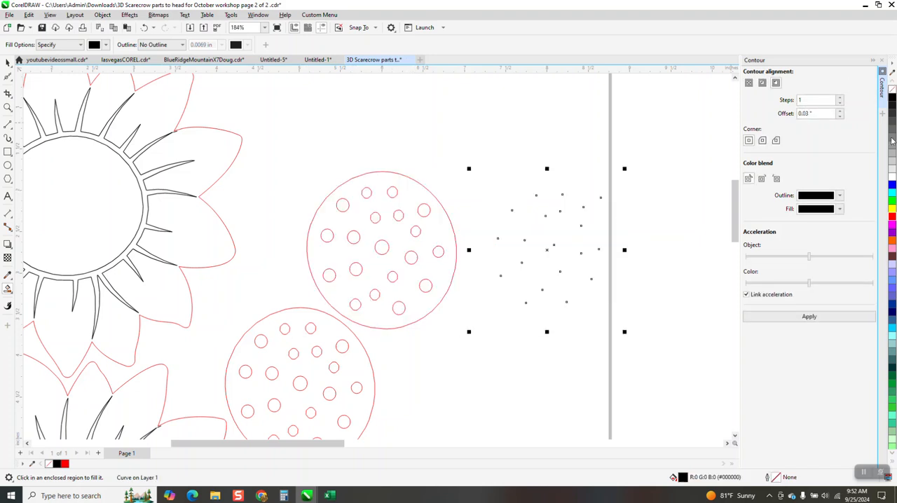
pyautogui.rightClick(893, 218)
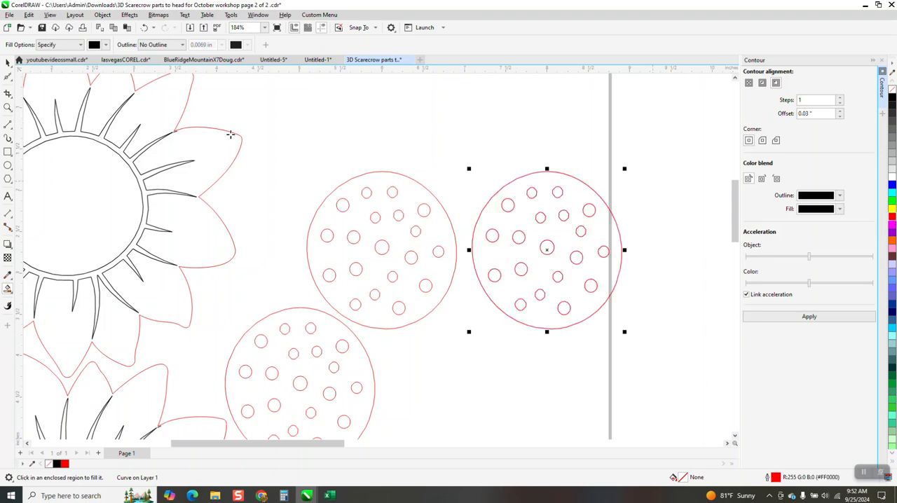
pyautogui.click(8, 62)
pyautogui.click(558, 178)
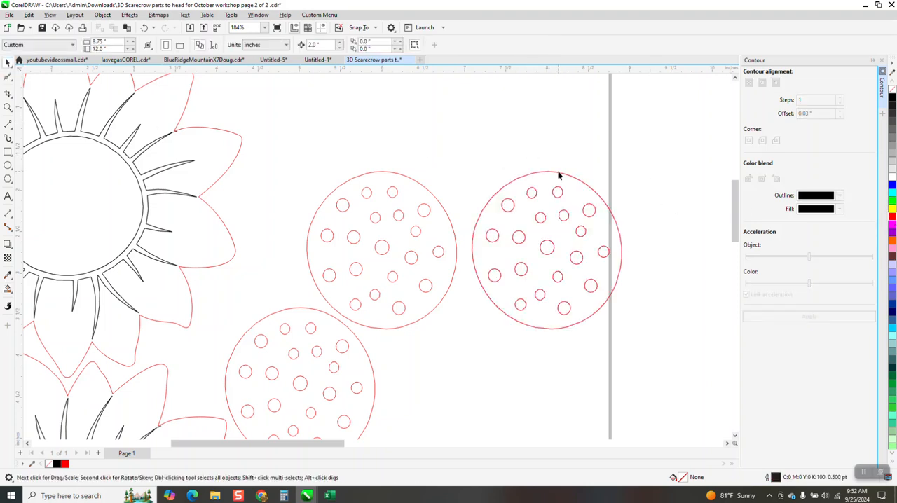
pyautogui.click(582, 185)
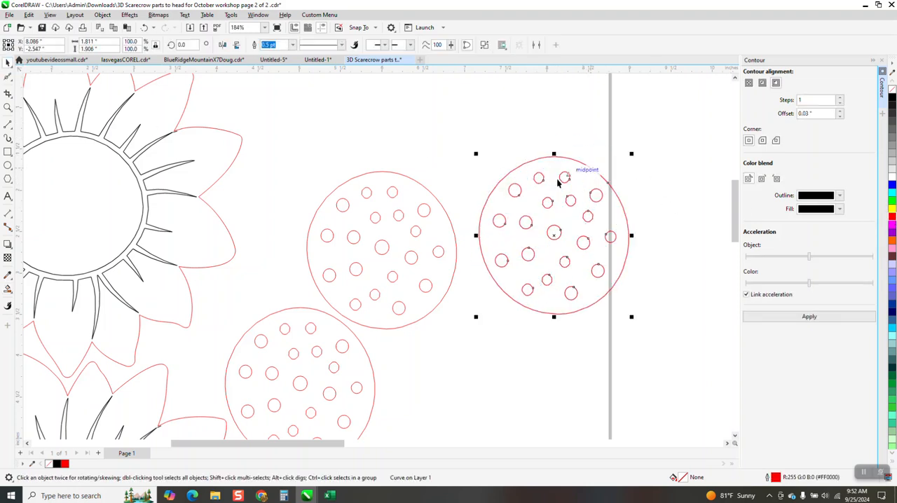
# - Check the new shape's object count and delete the original segmented flower centre
pyautogui.moveTo(449, 157); pyautogui.dragTo(699, 393)
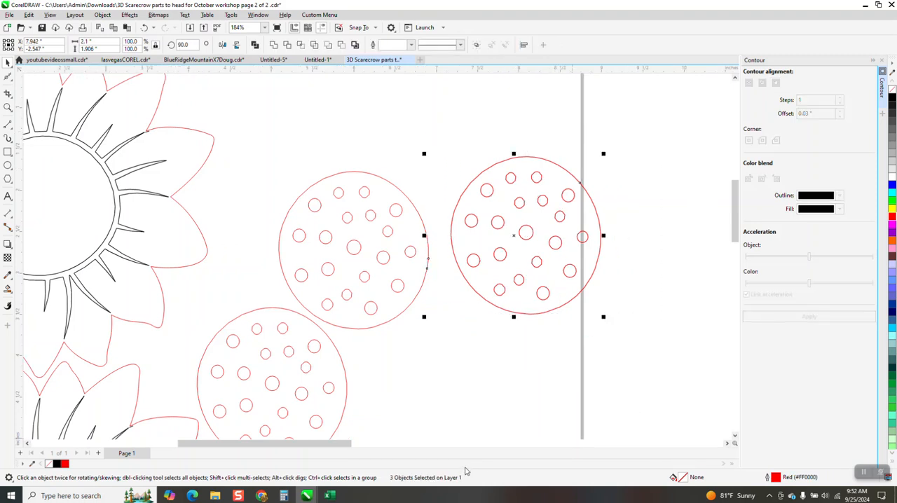
pyautogui.click(421, 302)
pyautogui.moveTo(486, 287); pyautogui.dragTo(727, 367)
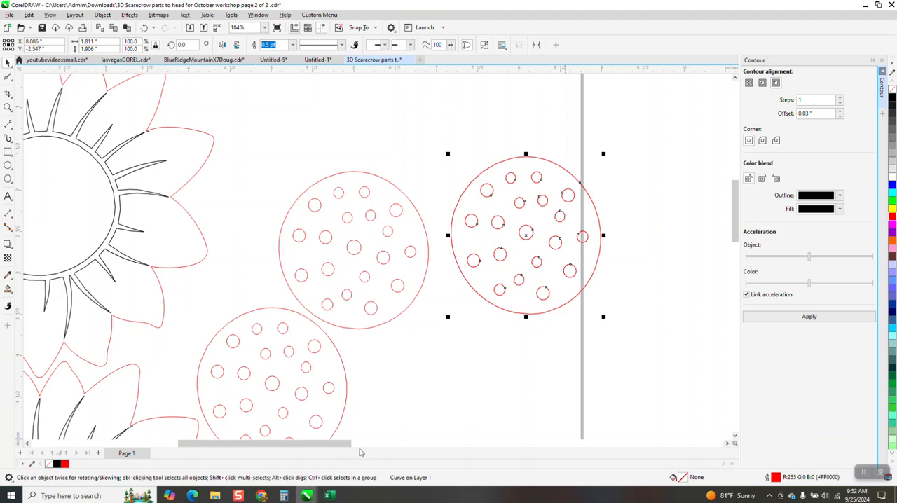
pyautogui.moveTo(260, 166); pyautogui.dragTo(434, 341)
pyautogui.press('Delete')
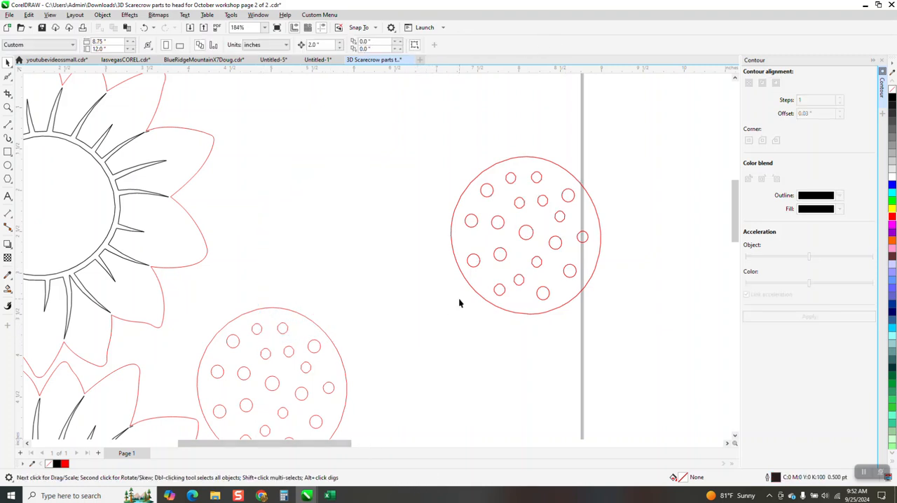
# - Nudge the new flower centre 2 inches left and set its outline width to Hairline
pyautogui.click(474, 293)
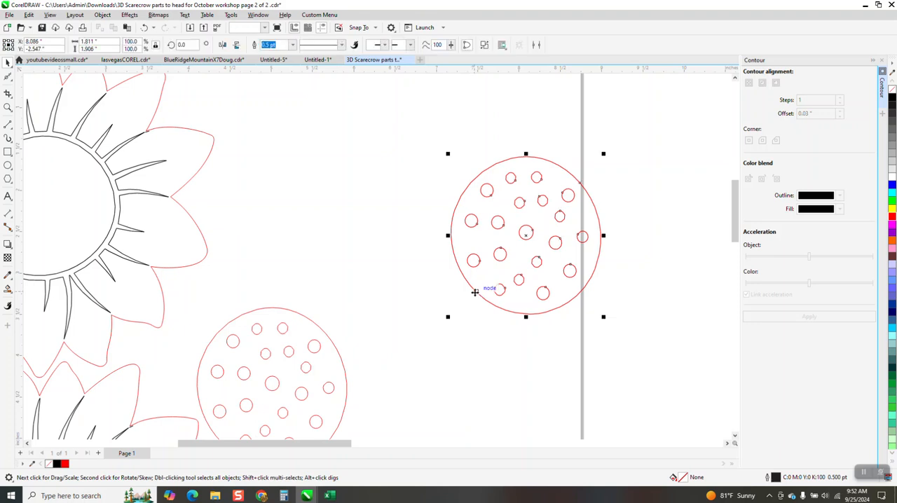
pyautogui.press('Left')
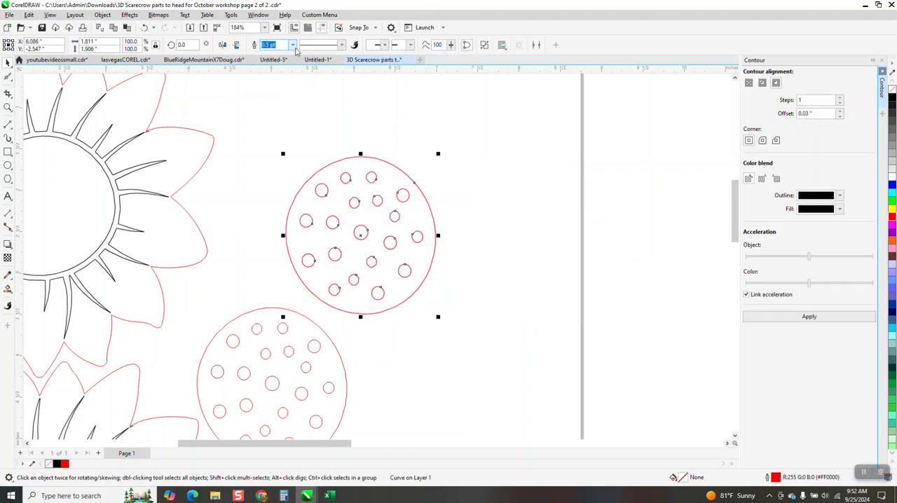
pyautogui.click(292, 45)
pyautogui.click(286, 63)
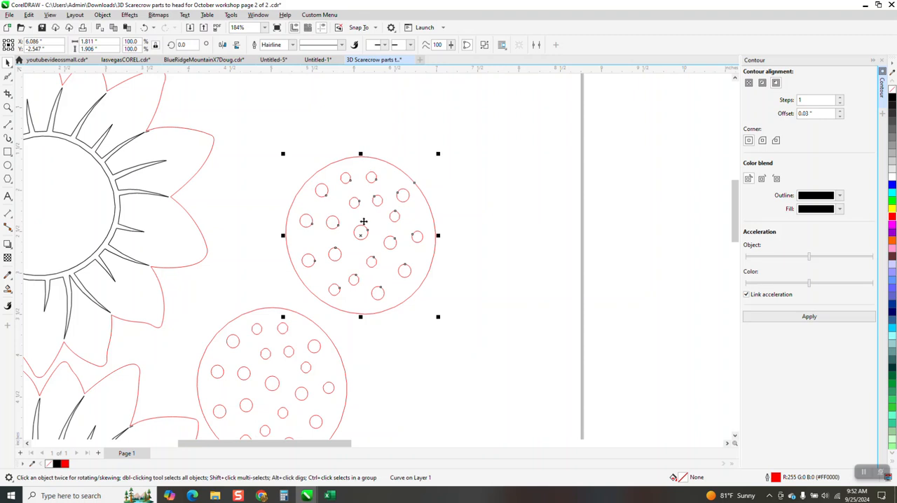
# - Move the new flower centre right beside the top sunflower
pyautogui.click(6, 63)
pyautogui.moveTo(360, 235); pyautogui.dragTo(287, 220)
pyautogui.scroll(-5, 351, 245)
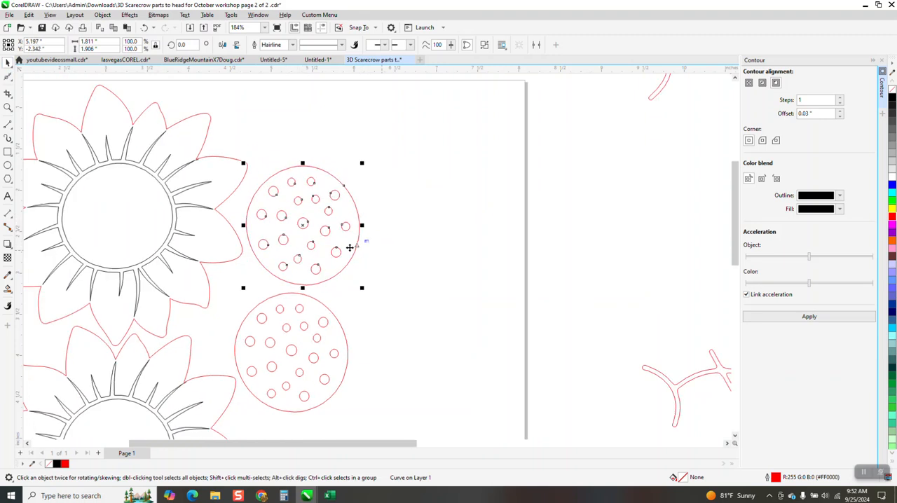
# - Delete the two remaining segmented flower centres, the one inside the vines and the one below the new centre
pyautogui.scroll(-2, 344, 305)
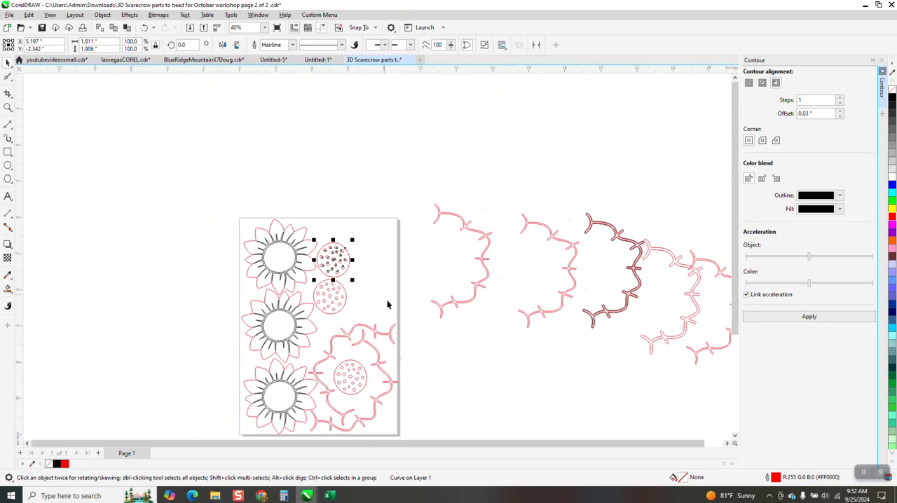
pyautogui.click(356, 375)
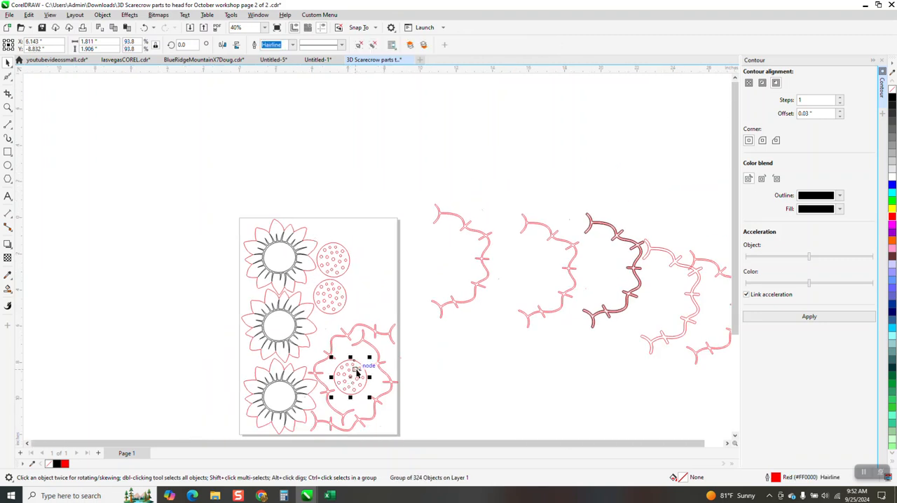
pyautogui.press('Delete')
pyautogui.click(344, 302)
pyautogui.press('Delete')
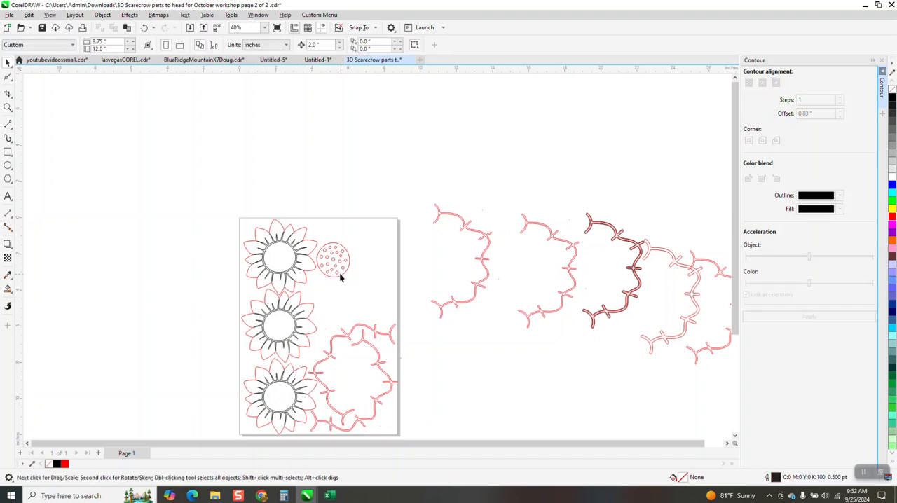
# - Place one copy of the new flower centre directly below it and another inside the vines
pyautogui.click(338, 266)
pyautogui.moveTo(337, 267); pyautogui.dragTo(337, 298)
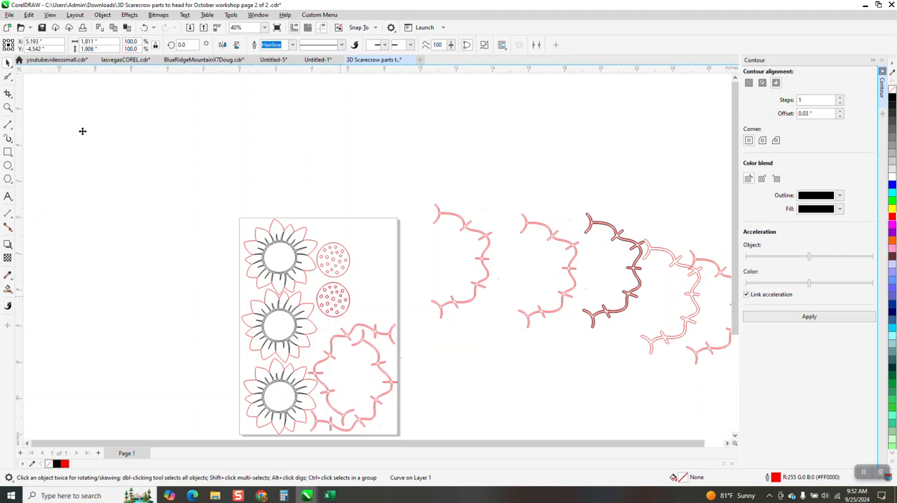
pyautogui.moveTo(336, 300); pyautogui.dragTo(352, 381)
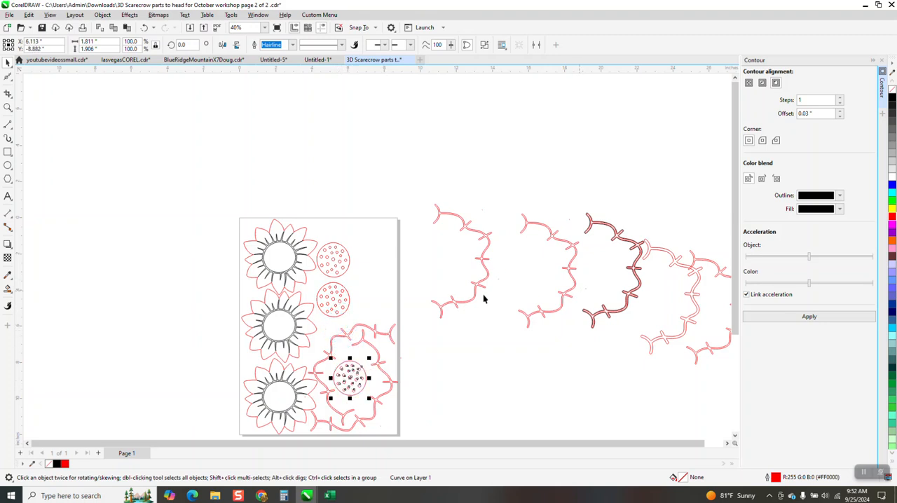
# - Ungroup the top sunflower and select only its black inner ray group
pyautogui.click(8, 108)
pyautogui.moveTo(237, 209); pyautogui.dragTo(342, 309)
pyautogui.click(8, 63)
pyautogui.click(56, 124)
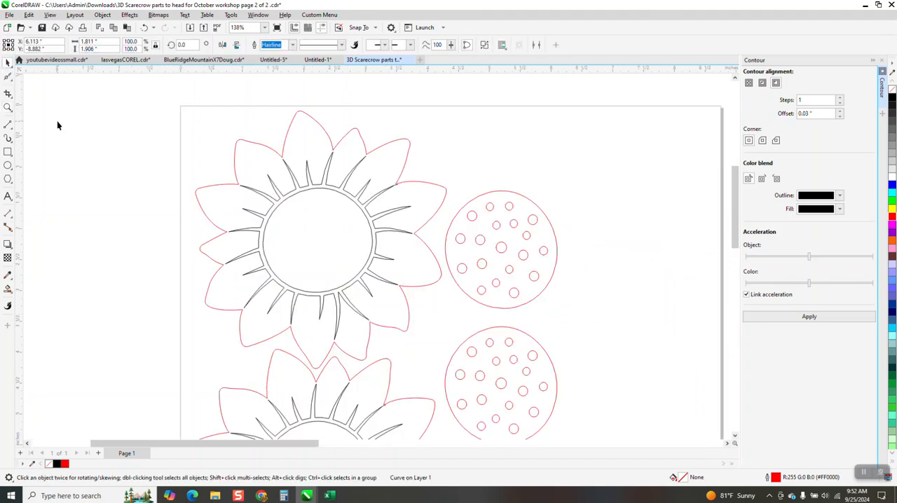
pyautogui.click(318, 187)
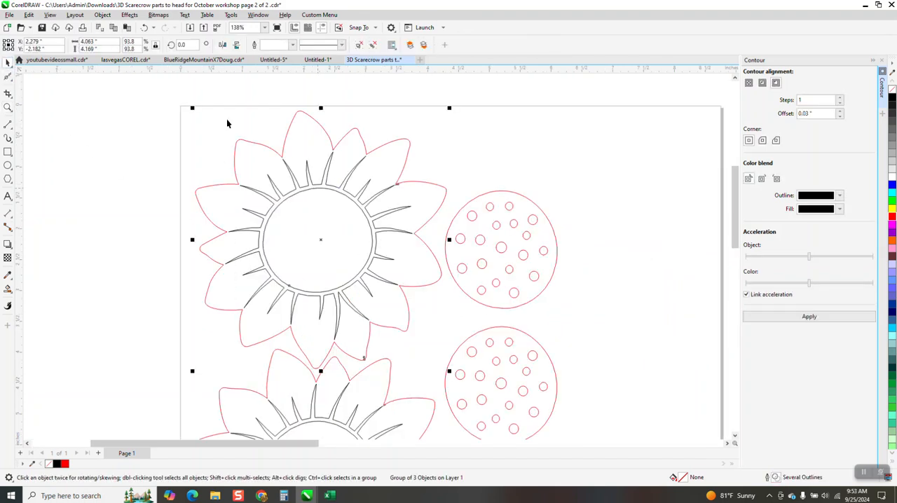
pyautogui.click(102, 14)
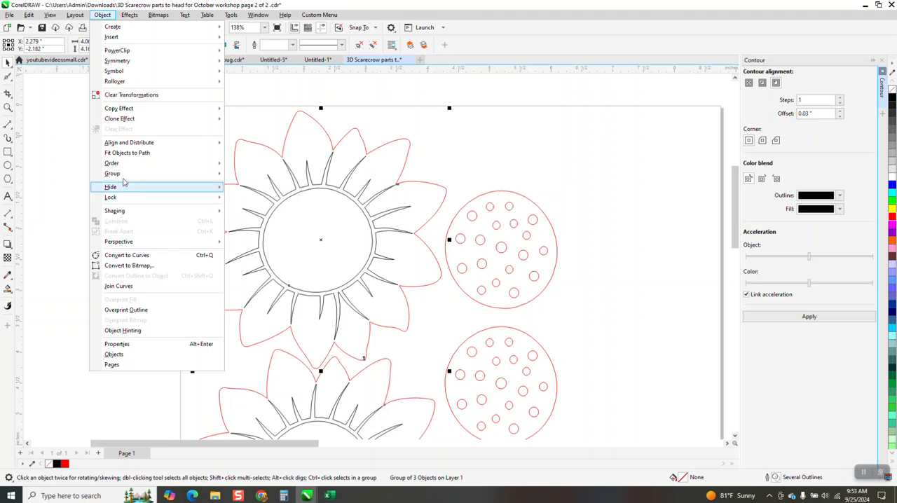
pyautogui.moveTo(124, 179)
pyautogui.click(249, 185)
pyautogui.click(270, 203)
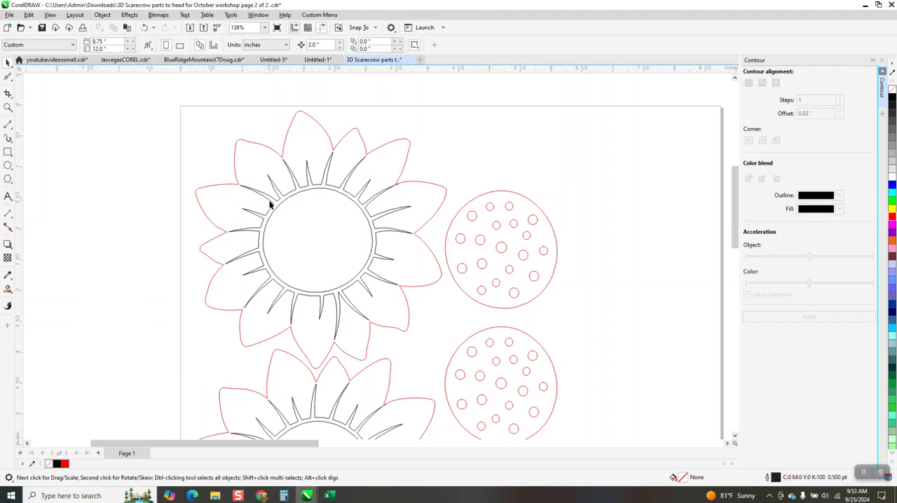
pyautogui.click(270, 203)
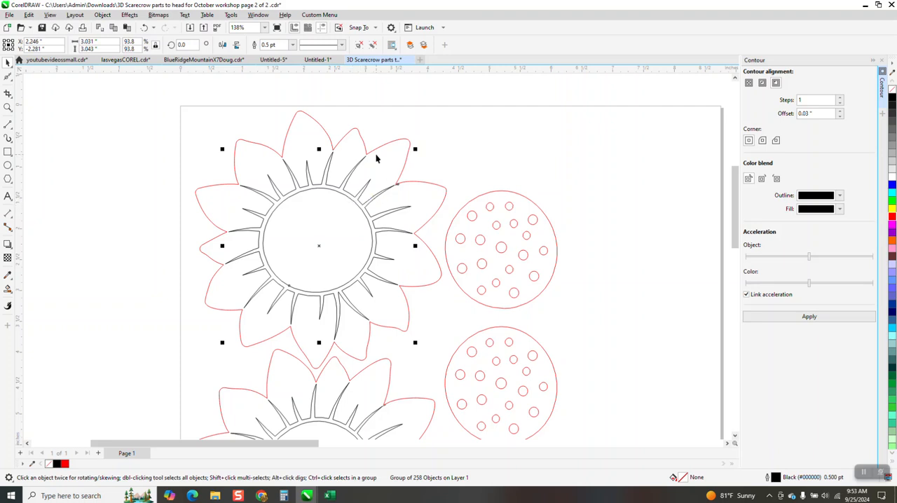
# - Examine up close how the small circles in the upper flower centre are drawn
pyautogui.scroll(-4, 354, 202)
pyautogui.scroll(-1, 381, 220)
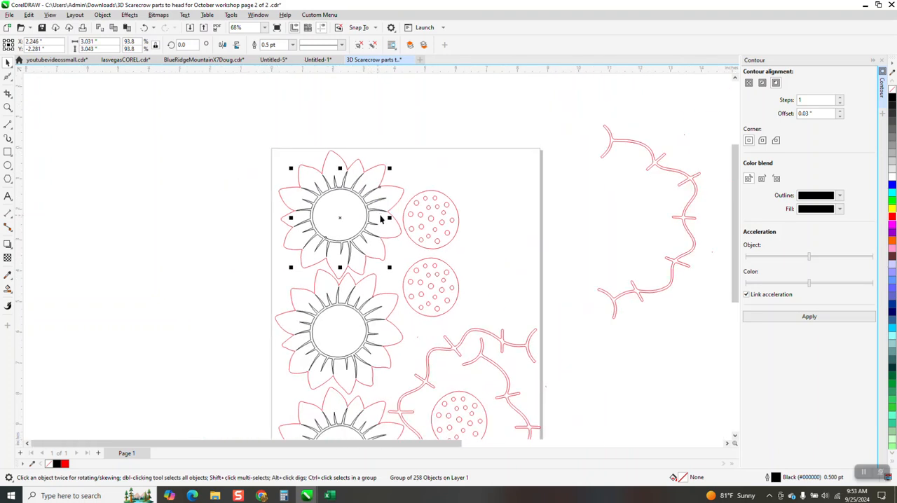
pyautogui.click(8, 107)
pyautogui.moveTo(351, 195); pyautogui.dragTo(494, 267)
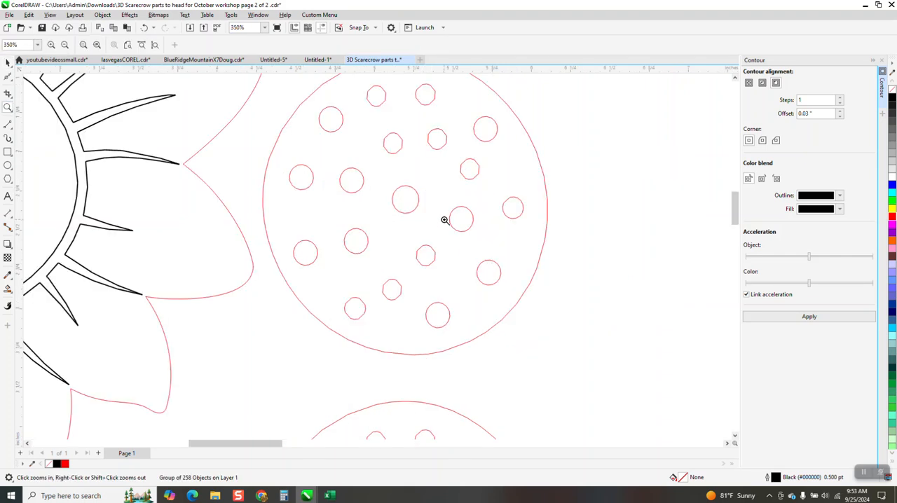
pyautogui.moveTo(370, 170); pyautogui.dragTo(453, 236)
pyautogui.rightClick(449, 249)
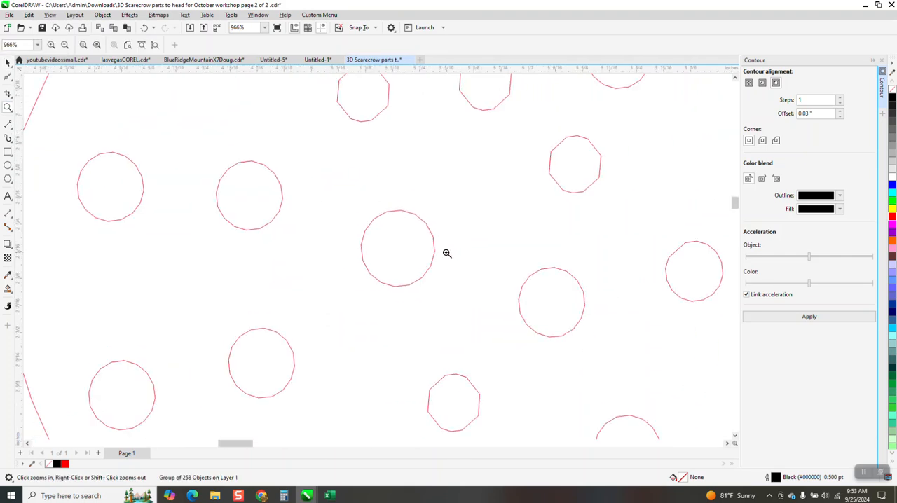
pyautogui.scroll(-2, 447, 253)
pyautogui.scroll(-4, 433, 306)
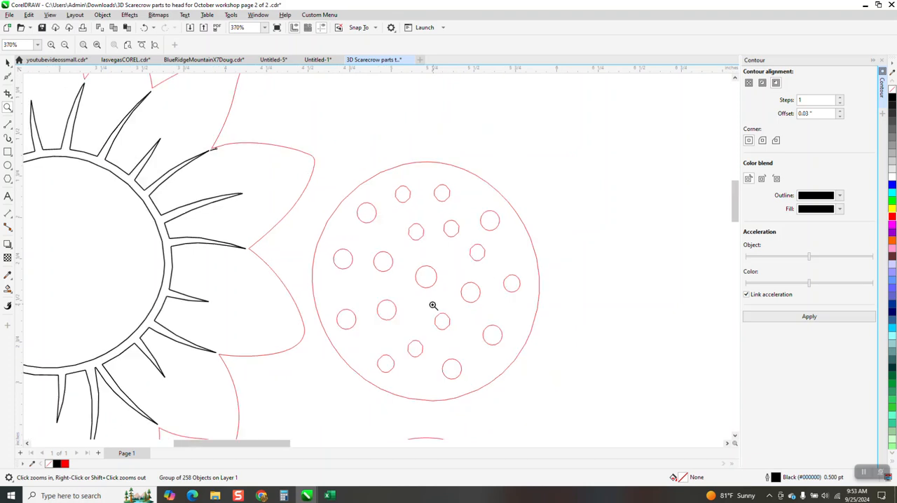
pyautogui.scroll(-3, 433, 306)
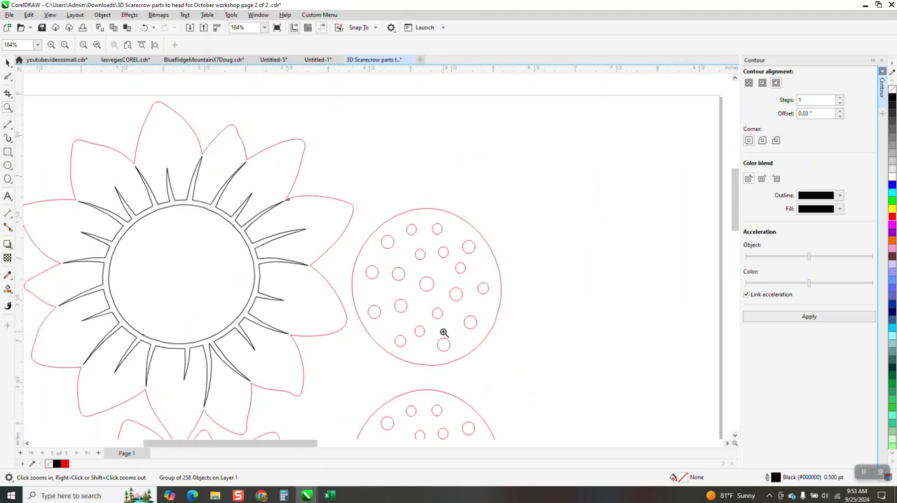
# - Close the Contour settings and move the outermost spare vine copy up and right, clear of the other copies
pyautogui.click(882, 60)
pyautogui.scroll(-8, 450, 246)
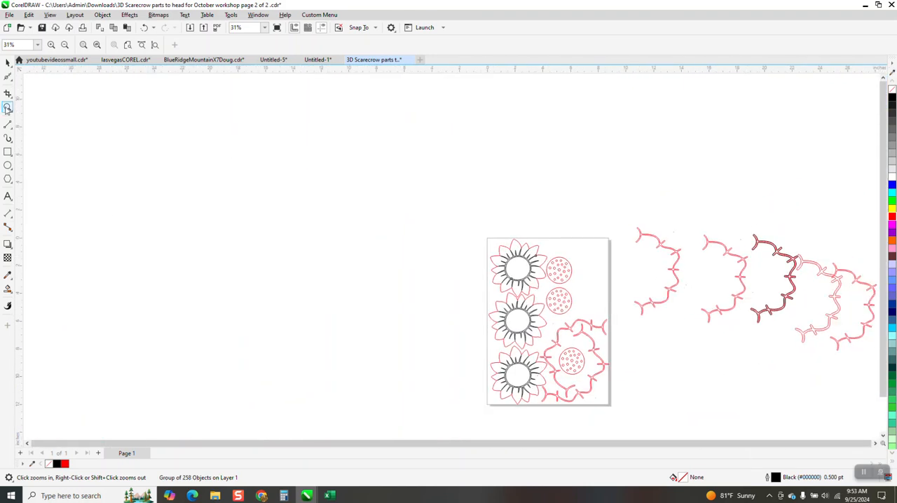
pyautogui.scroll(5, 793, 330)
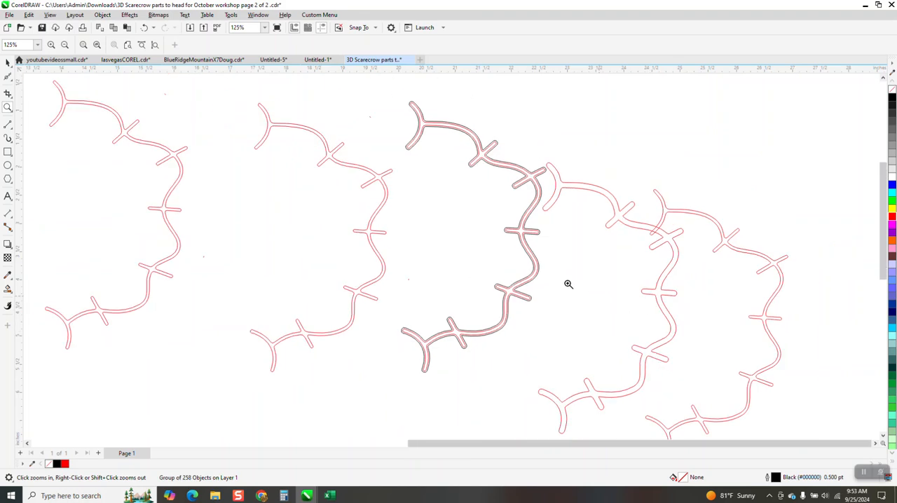
pyautogui.scroll(-2, 522, 216)
pyautogui.click(8, 62)
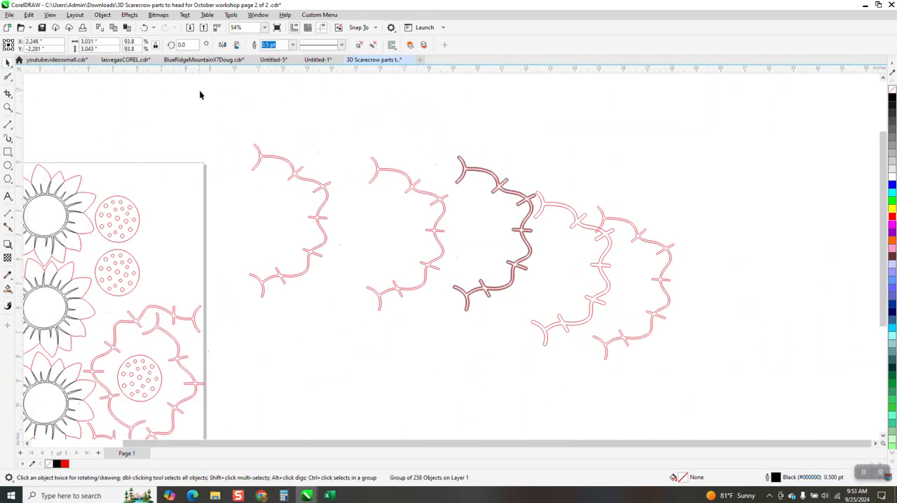
pyautogui.moveTo(620, 224); pyautogui.dragTo(659, 130)
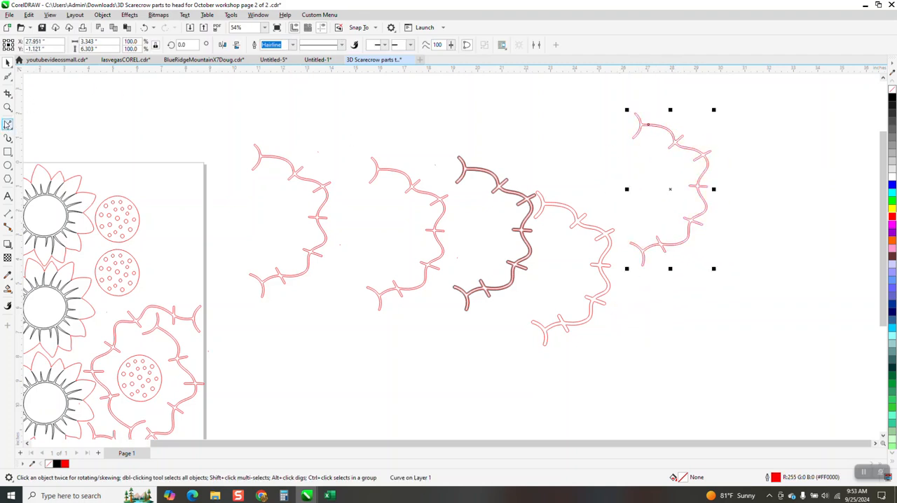
# - Draw a diagonal line across the separated vine's upper end and Smart Fill the section it cuts off in black
pyautogui.click(9, 131)
pyautogui.moveTo(685, 112); pyautogui.dragTo(652, 148)
pyautogui.click(8, 290)
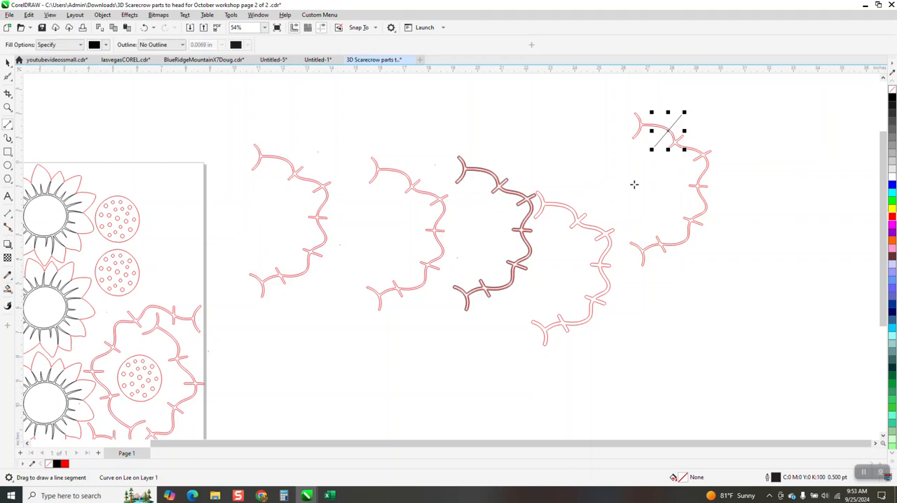
pyautogui.click(640, 125)
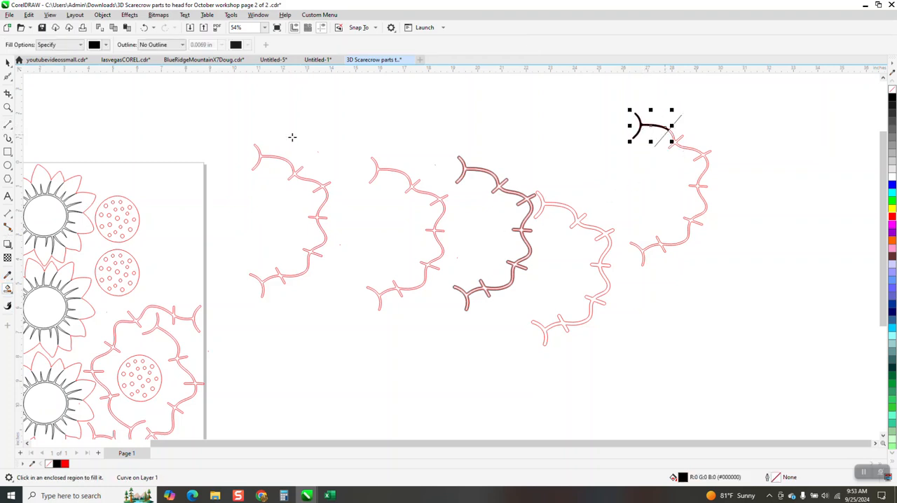
# - Move the filled vine piece right of the vine, remove its fill and give it a red Hairline outline
pyautogui.click(8, 63)
pyautogui.click(669, 133)
pyautogui.moveTo(669, 137); pyautogui.dragTo(798, 162)
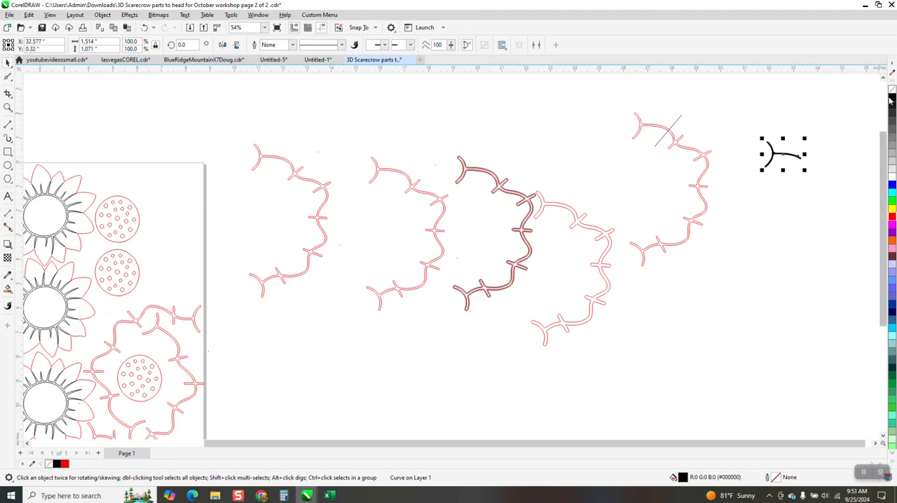
pyautogui.click(892, 89)
pyautogui.rightClick(892, 222)
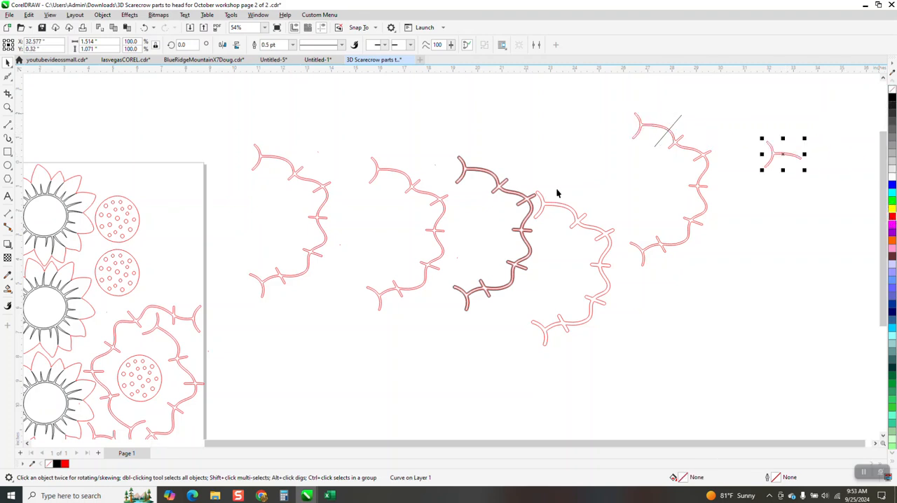
pyautogui.click(293, 44)
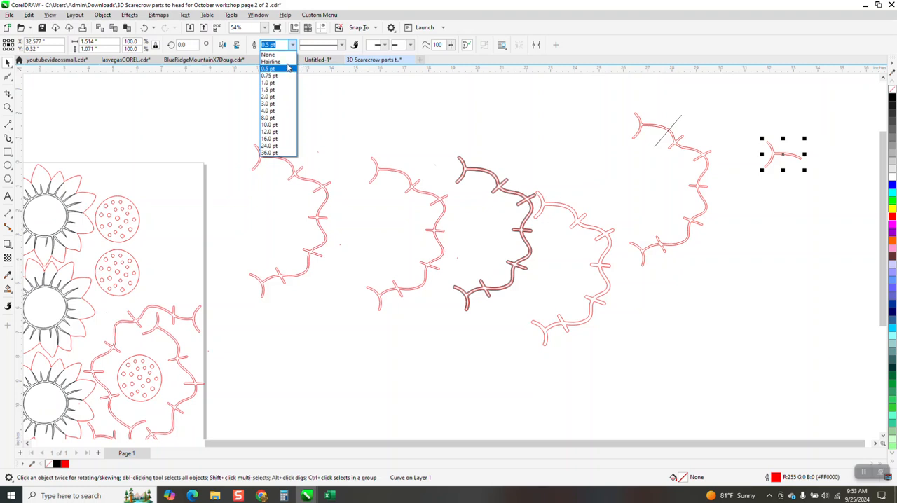
pyautogui.click(280, 61)
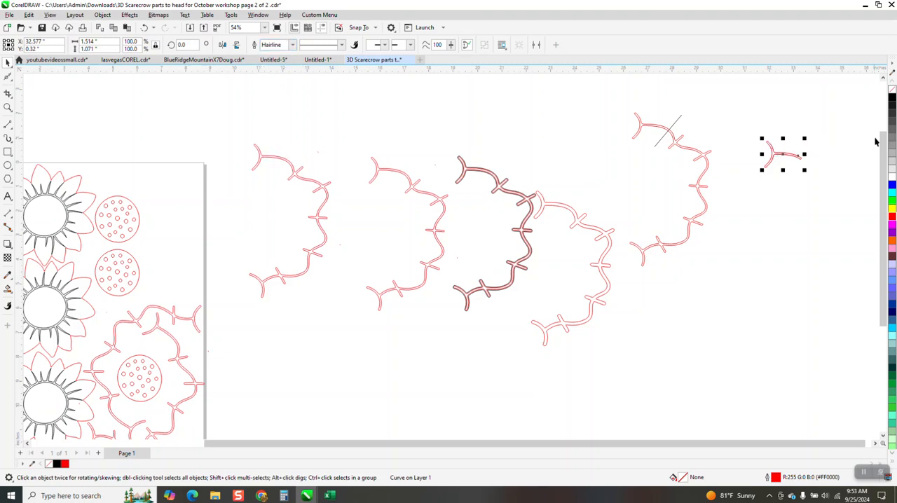
# - Place two copies of the red vine piece below the original
pyautogui.moveTo(785, 154)
pyautogui.mouseDown()
pyautogui.moveTo(794, 209)
pyautogui.moveTo(800, 162)
pyautogui.mouseUp()
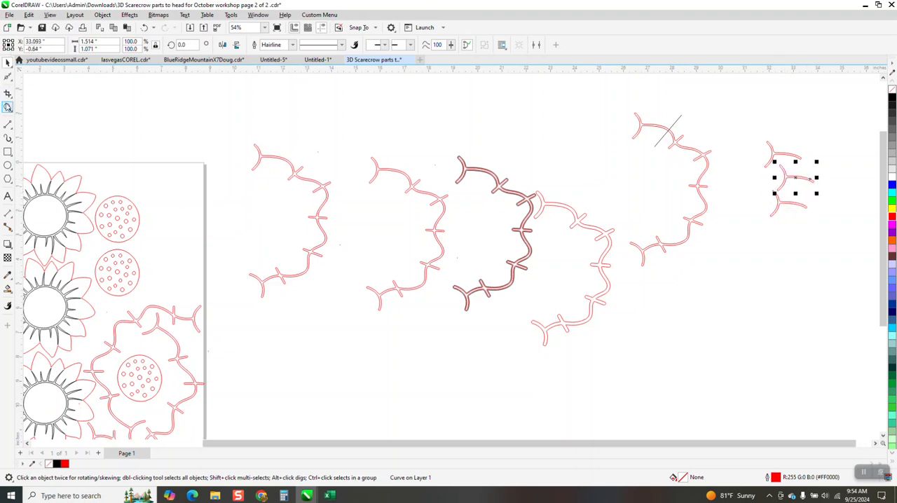
pyautogui.click(7, 107)
pyautogui.moveTo(740, 124); pyautogui.dragTo(869, 247)
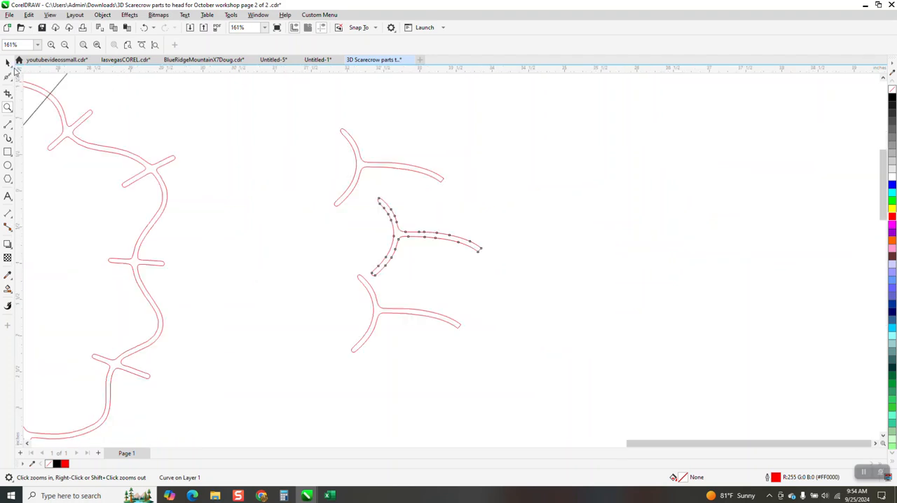
# - Apply a one-step outside contour with a 0.03" offset to the top vine piece
pyautogui.click(11, 66)
pyautogui.click(436, 182)
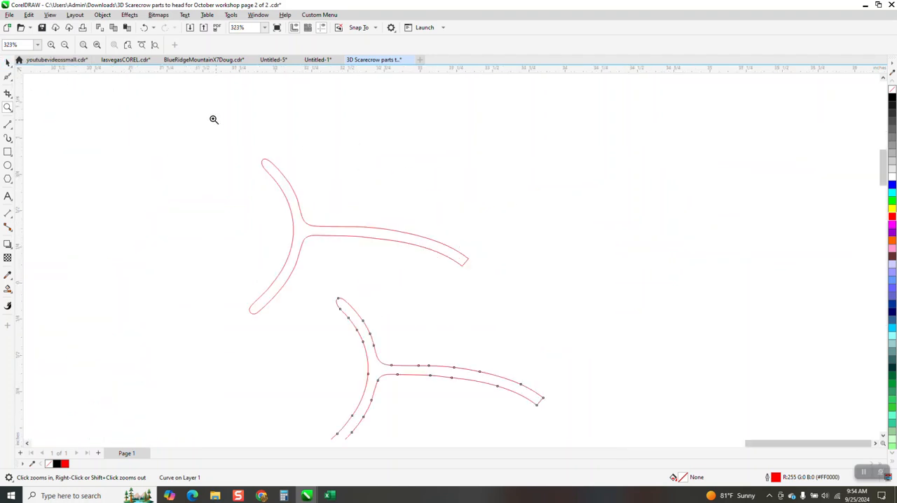
pyautogui.rightClick(214, 118)
pyautogui.click(7, 63)
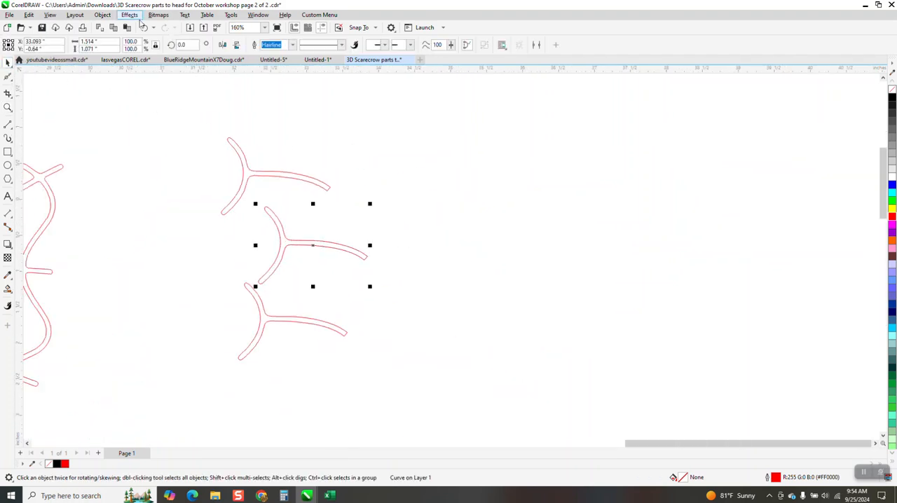
pyautogui.click(279, 180)
pyautogui.click(276, 176)
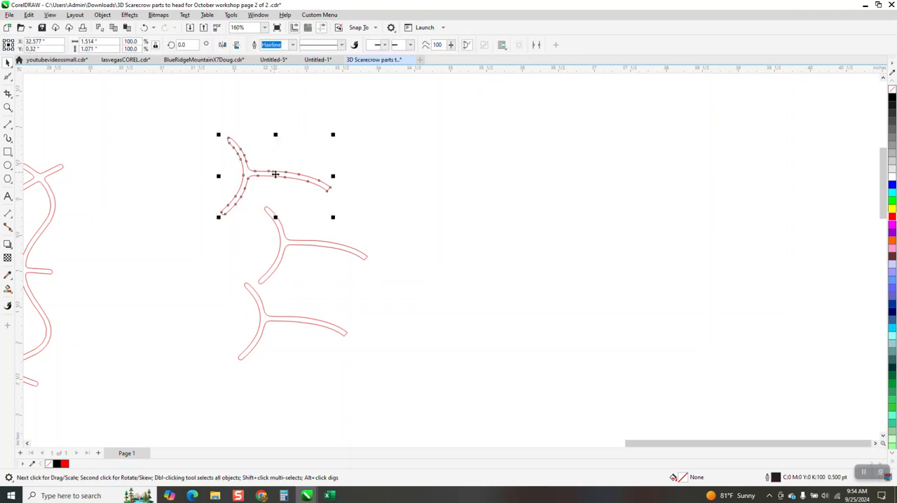
pyautogui.click(130, 15)
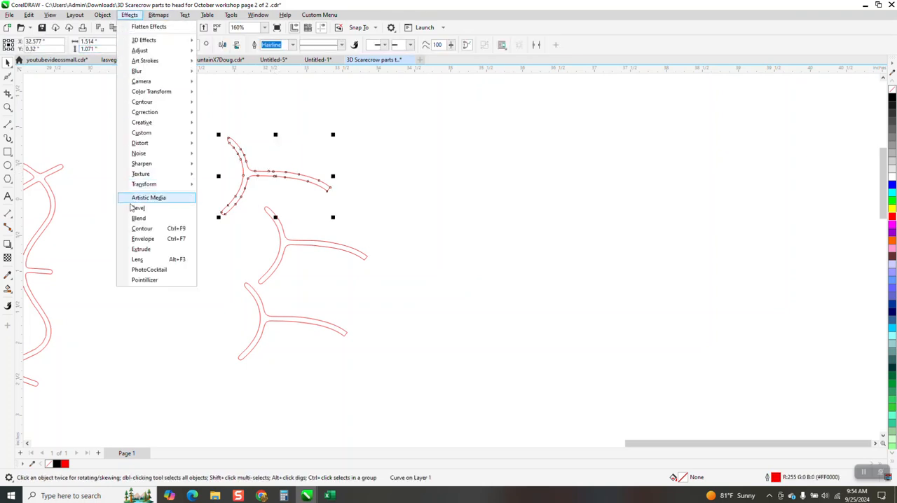
pyautogui.click(145, 230)
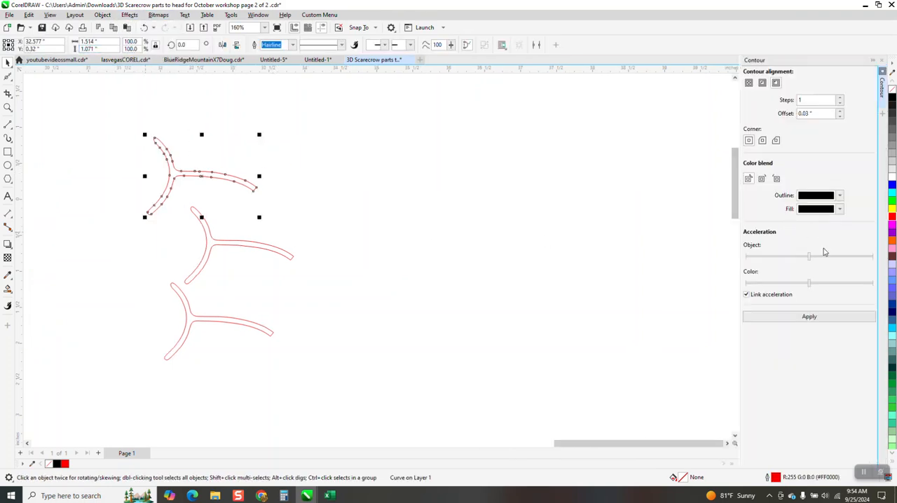
pyautogui.click(815, 317)
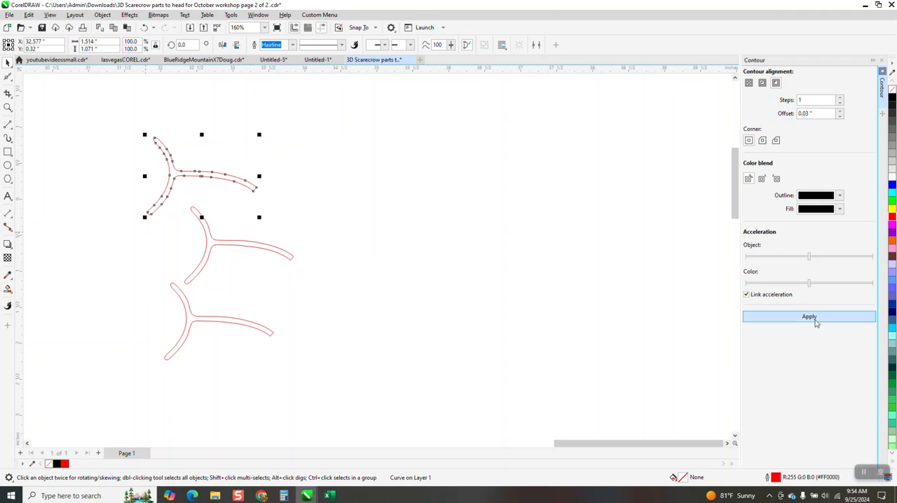
# - Apply one-step outside contours of 0.02" to the middle vine piece and 0.04" to the bottom one
pyautogui.click(290, 258)
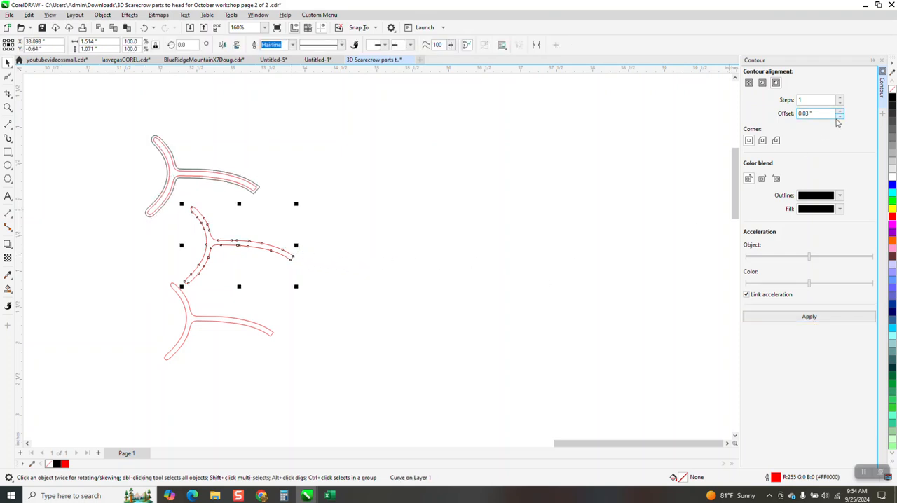
pyautogui.click(809, 316)
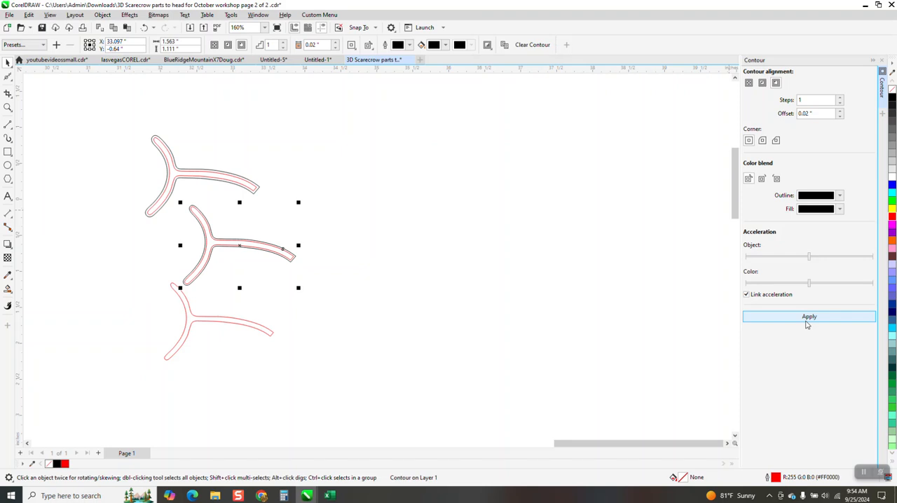
pyautogui.click(239, 323)
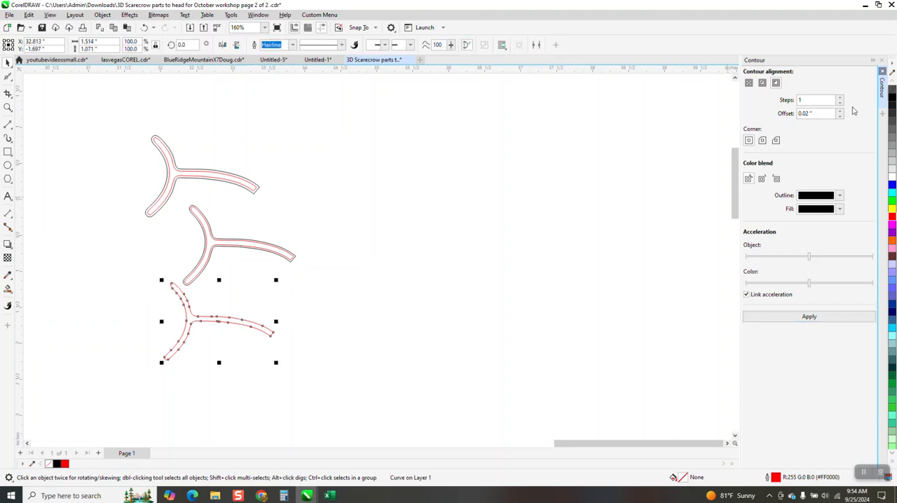
pyautogui.click(809, 317)
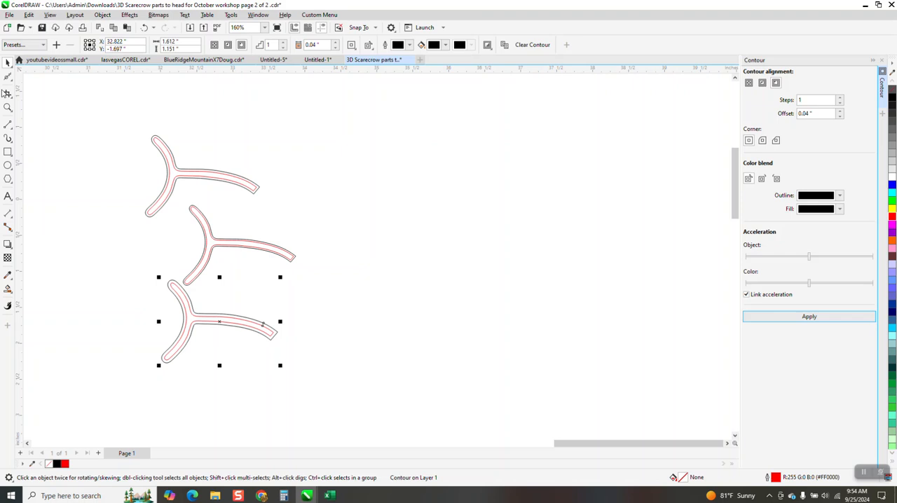
pyautogui.click(8, 107)
pyautogui.moveTo(140, 158); pyautogui.dragTo(341, 272)
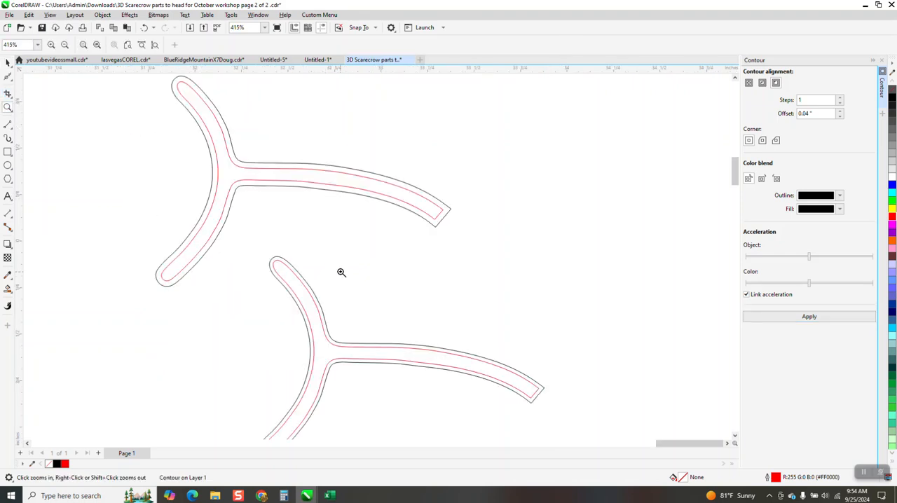
pyautogui.click(8, 62)
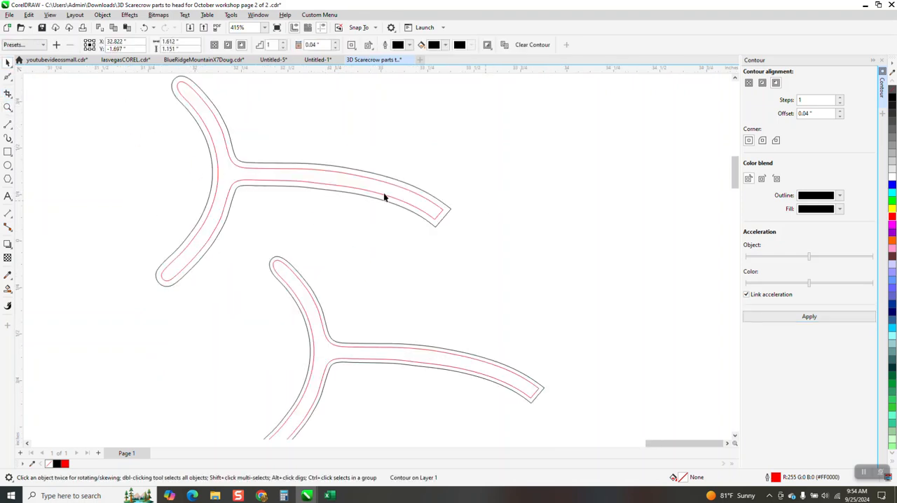
# - Break the contours of all three vine pieces apart from their original curves
pyautogui.scroll(-5, 372, 192)
pyautogui.moveTo(280, 133); pyautogui.dragTo(493, 400)
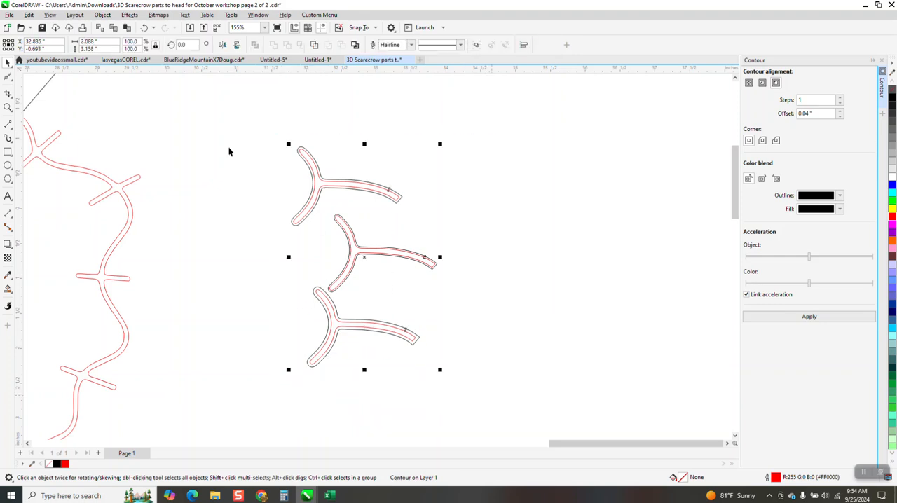
pyautogui.click(107, 16)
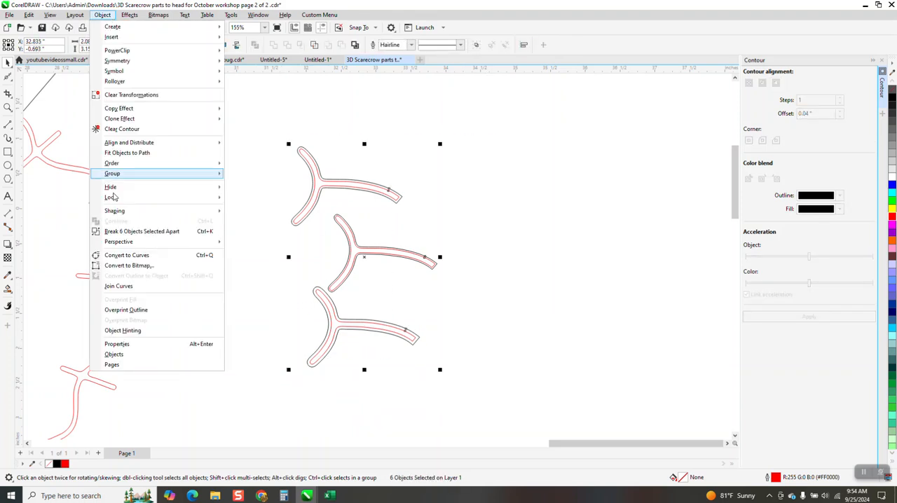
pyautogui.click(152, 232)
pyautogui.click(314, 205)
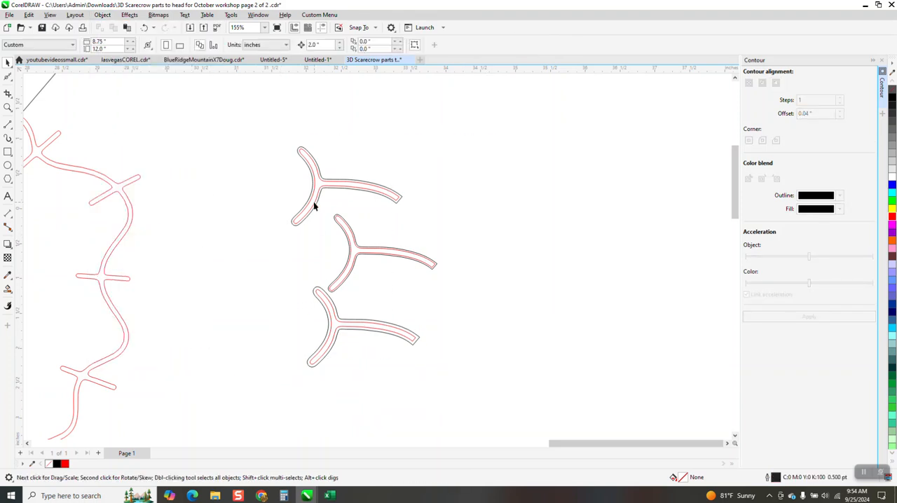
# - Move the three red inner vine curves to the right, out of their black contours
pyautogui.moveTo(330, 192); pyautogui.dragTo(578, 211)
pyautogui.moveTo(406, 255); pyautogui.dragTo(624, 275)
pyautogui.moveTo(363, 330); pyautogui.dragTo(535, 344)
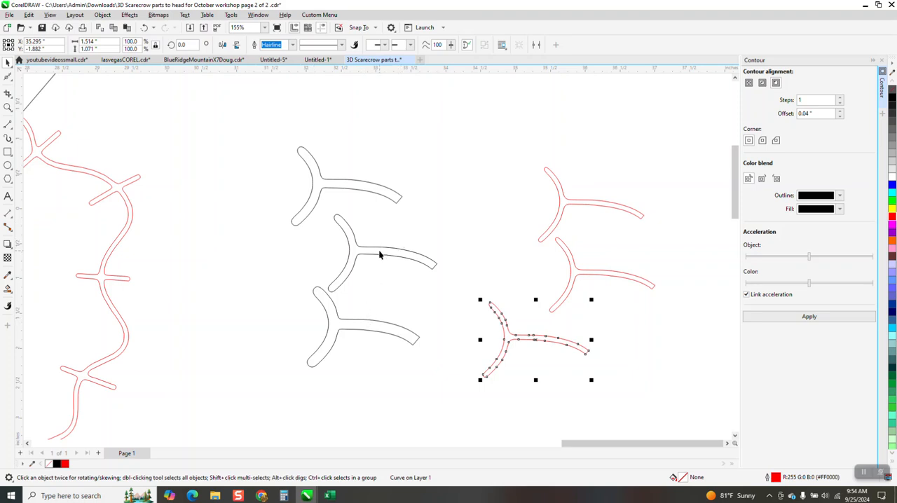
pyautogui.scroll(-10, 432, 244)
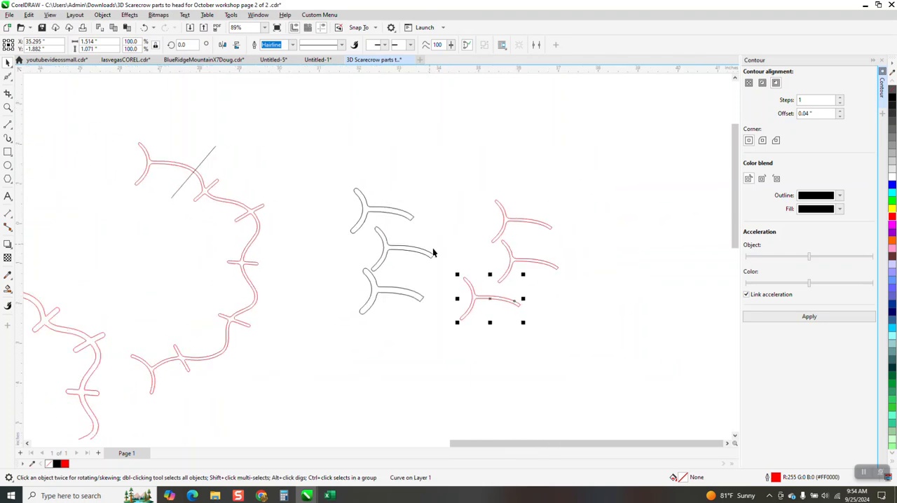
pyautogui.scroll(-2, 442, 254)
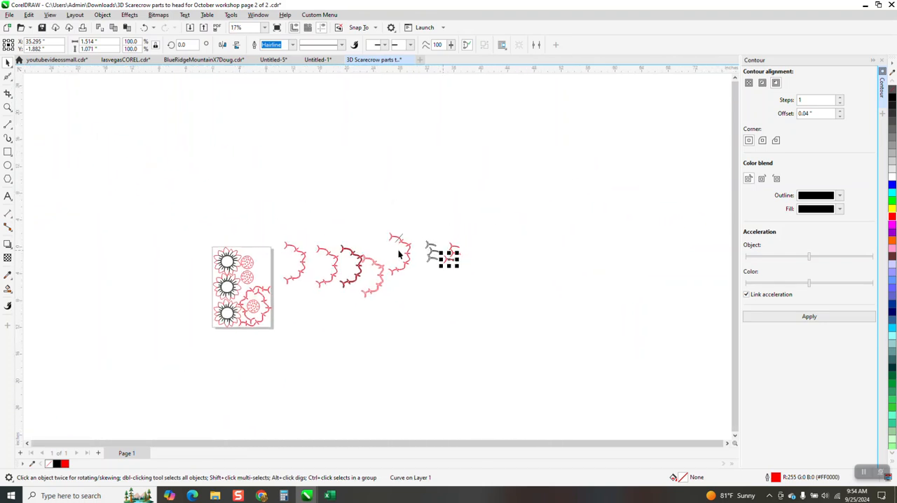